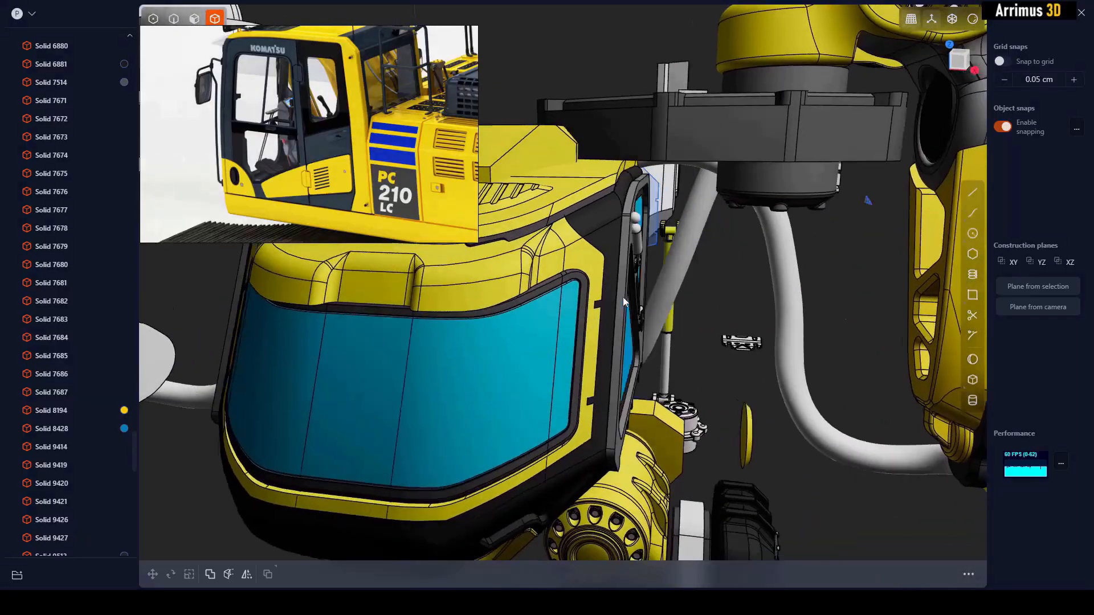
Step: Move the short rounded bar on the cab side along the diagonal strip, using a pivot placed on the long slot's edge
{"action": "left_click", "coordinate": [618, 359]}
{"action": "middle_click_drag", "start_coordinate": [619, 359], "coordinate": [510, 261]}
{"action": "scroll", "coordinate": [536, 255], "scroll_direction": "up", "scroll_amount": 2}
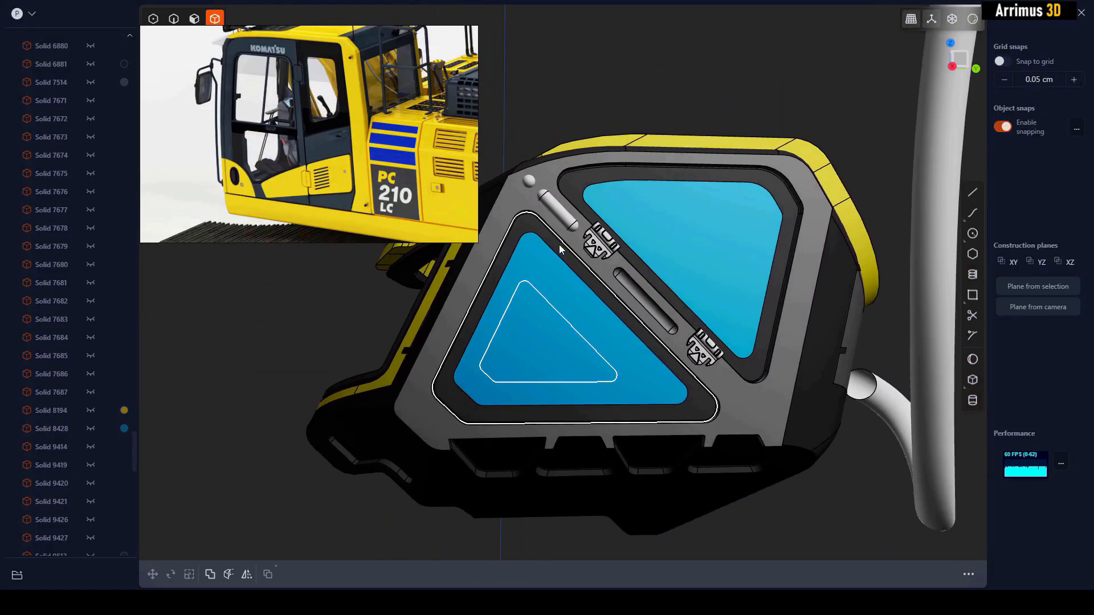
{"action": "left_click", "coordinate": [565, 213]}
{"action": "key", "text": "m"}
{"action": "scroll", "coordinate": [644, 278], "scroll_direction": "up", "scroll_amount": 2}
{"action": "key", "text": "v"}
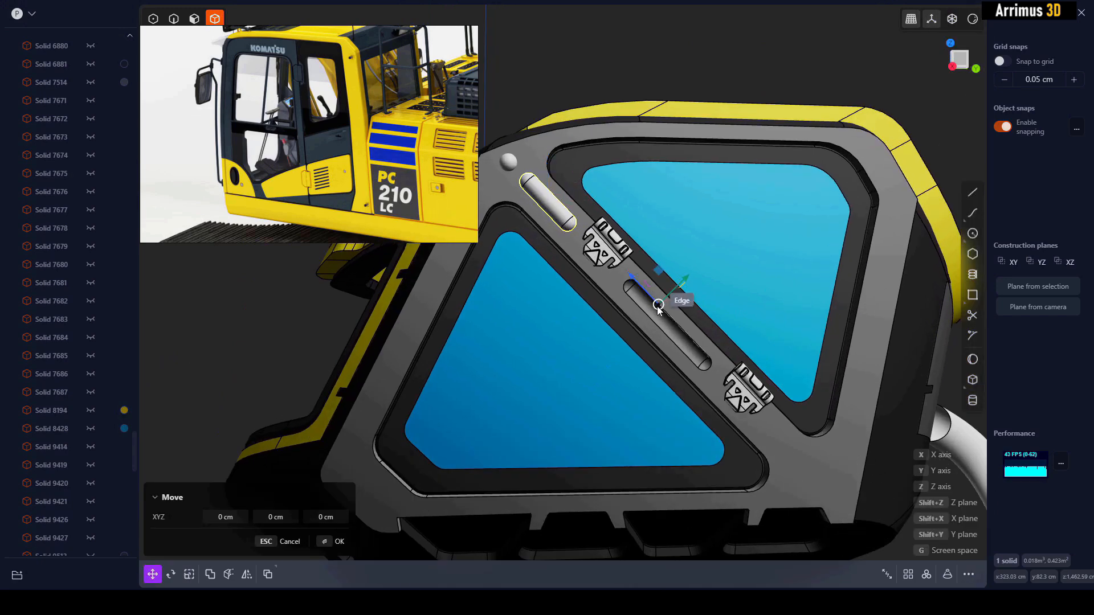
{"action": "left_click", "coordinate": [660, 307]}
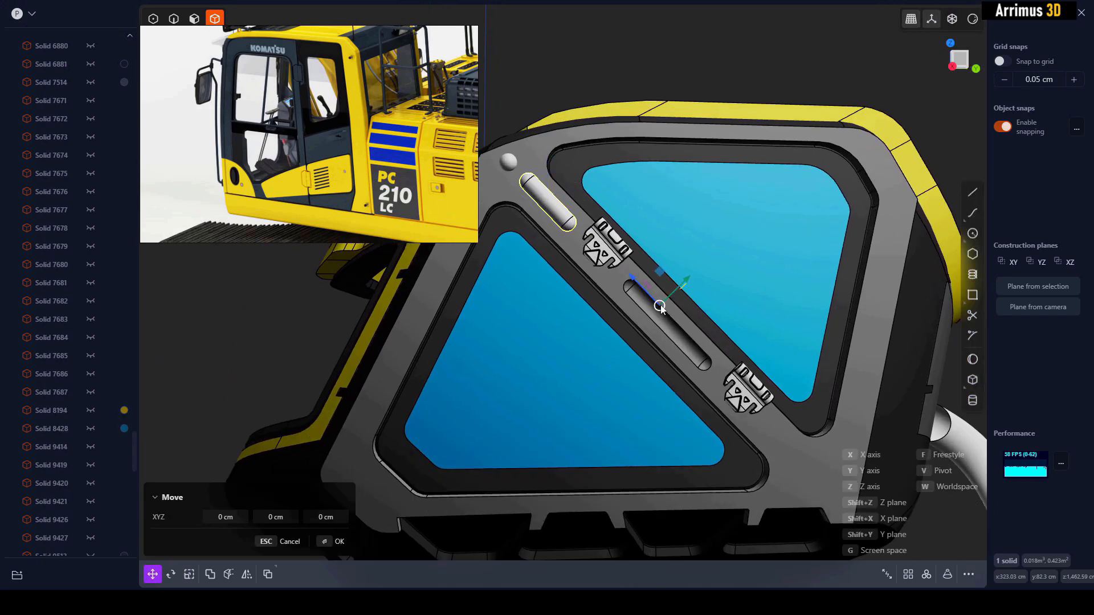
{"action": "left_click", "coordinate": [717, 370]}
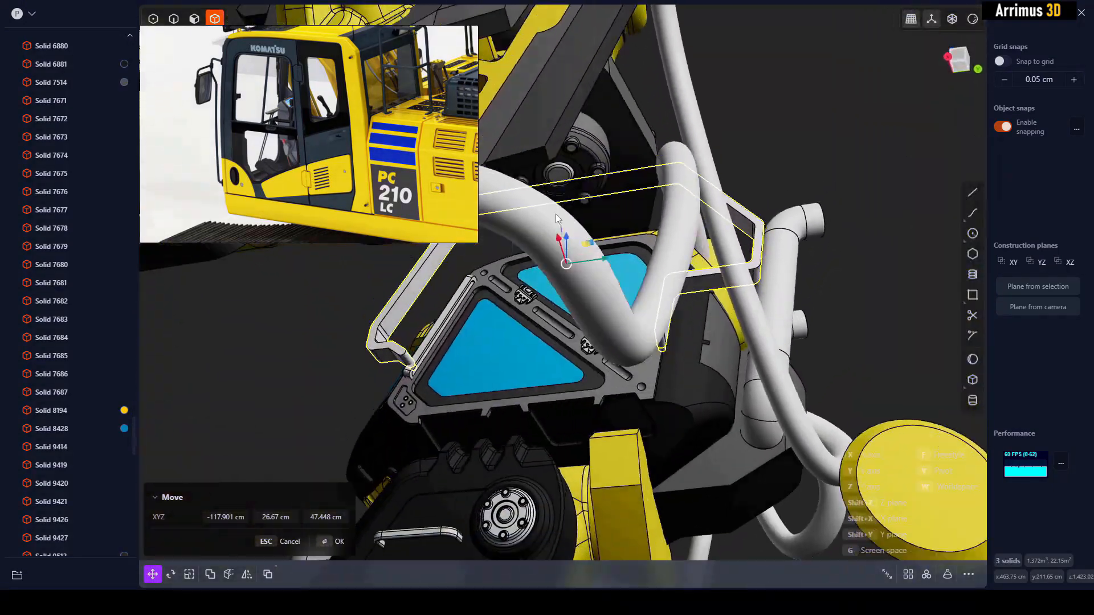
Step: Shift the selected guard-frame solids around the cab along the Y axis
{"action": "left_click_drag", "start_coordinate": [607, 255], "coordinate": [598, 251]}
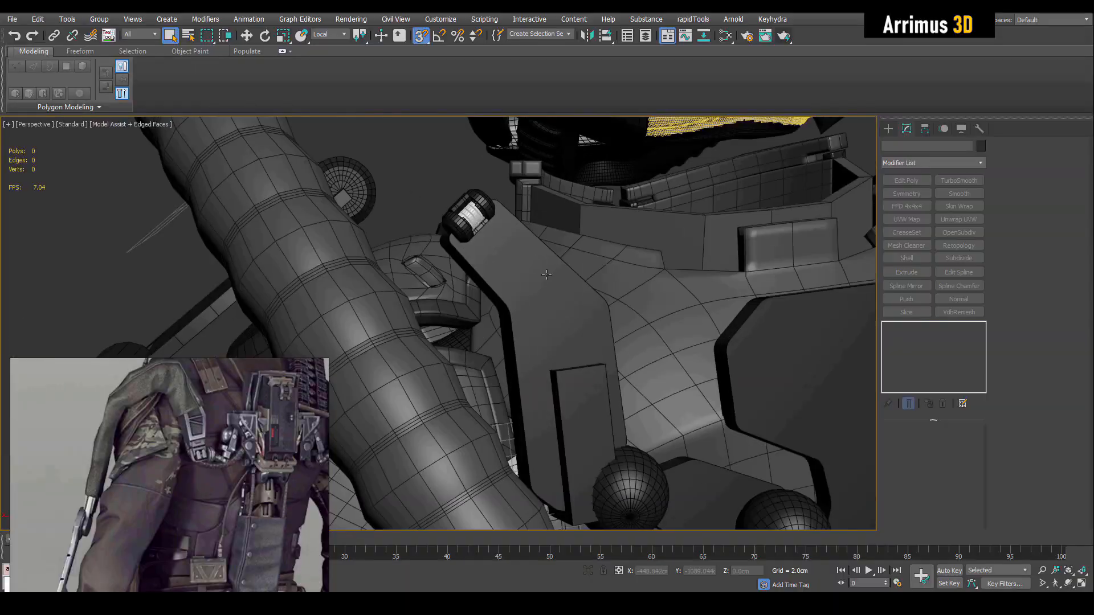
Step: Switch to 3ds Max and place the V-Ray frame buffer copy beside the original render for comparison
{"action": "left_click", "coordinate": [546, 274]}
{"action": "middle_click_drag", "start_coordinate": [546, 274], "coordinate": [551, 322], "text": "alt"}
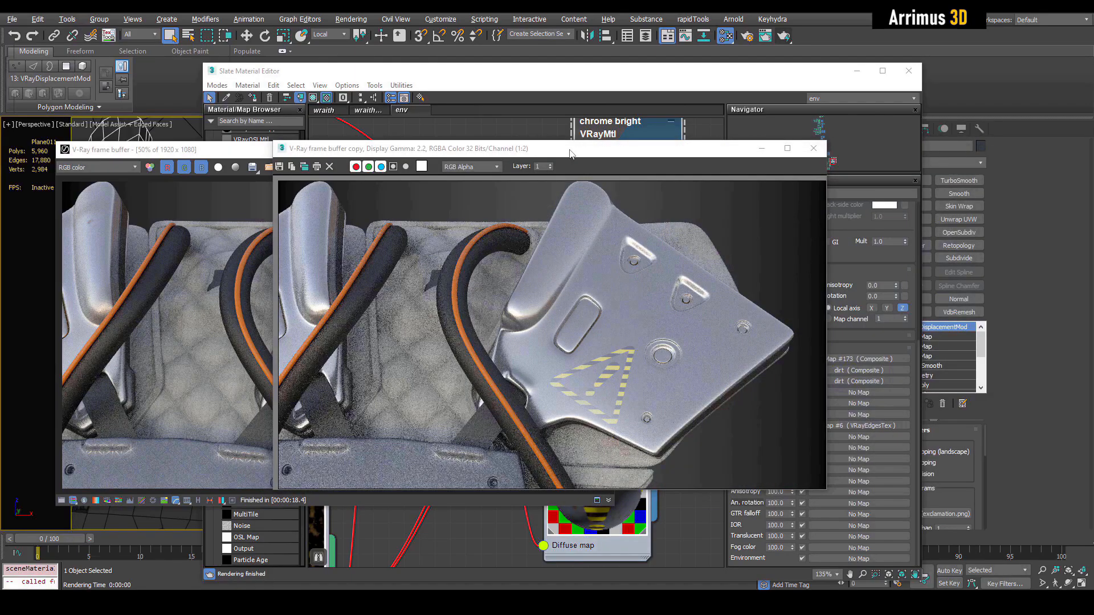
{"action": "left_click_drag", "start_coordinate": [570, 153], "coordinate": [818, 159]}
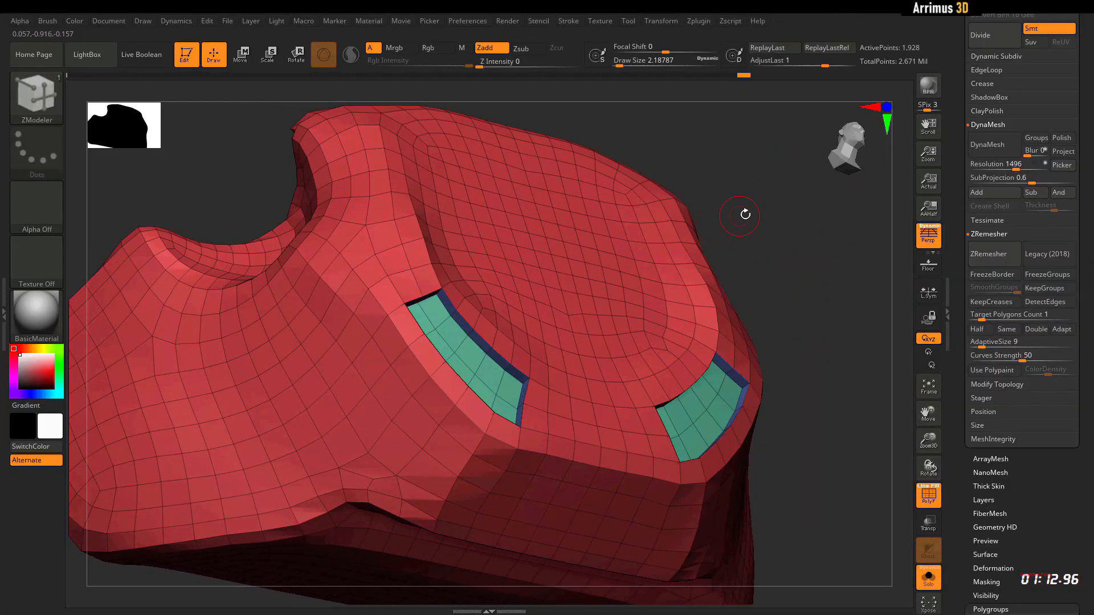
Step: Switch to ZBrush and inset the teal polygroup faces in the red mesh's recesses with ZModeler
{"action": "left_click_drag", "start_coordinate": [745, 214], "coordinate": [707, 171]}
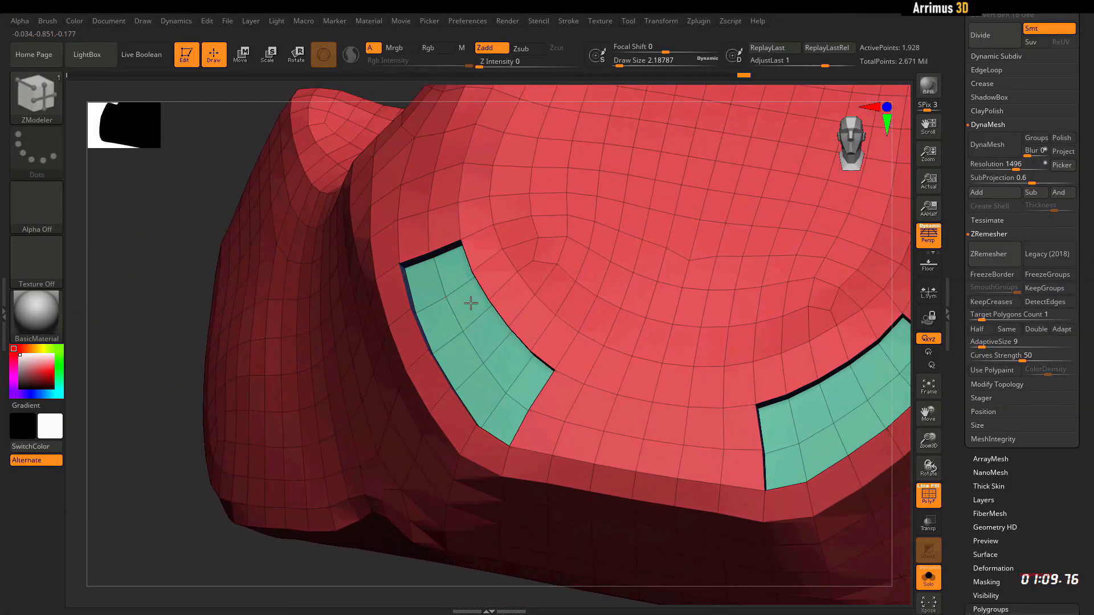
{"action": "key", "text": "space"}
{"action": "left_click", "coordinate": [431, 255]}
{"action": "left_click", "coordinate": [574, 347]}
{"action": "left_click_drag", "start_coordinate": [228, 502], "coordinate": [285, 467]}
{"action": "left_click_drag", "start_coordinate": [495, 378], "coordinate": [557, 264]}
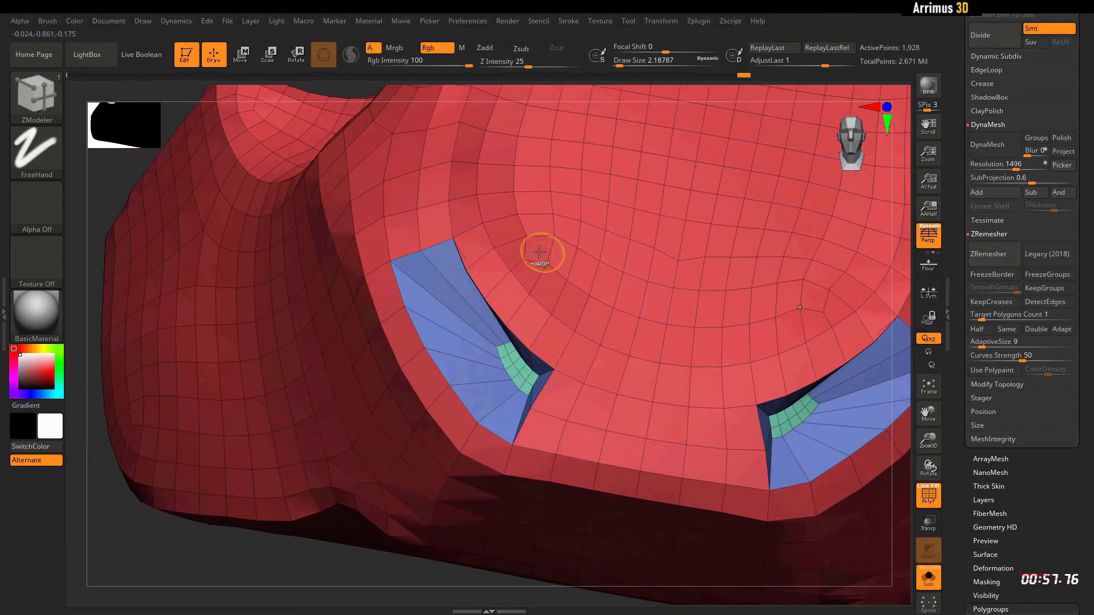
{"action": "left_click_drag", "start_coordinate": [391, 232], "coordinate": [502, 311]}
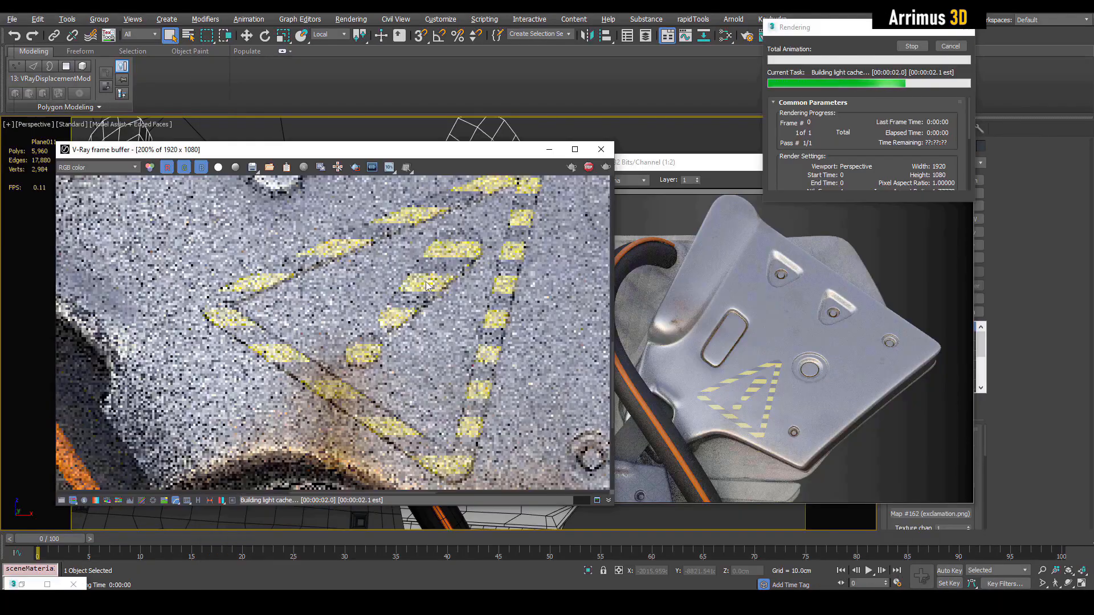
Step: Switch to 3ds Max and examine the yellow warning-triangle decal and surrounding rust in the V-Ray render
{"action": "scroll", "coordinate": [427, 285], "scroll_direction": "down", "scroll_amount": 2}
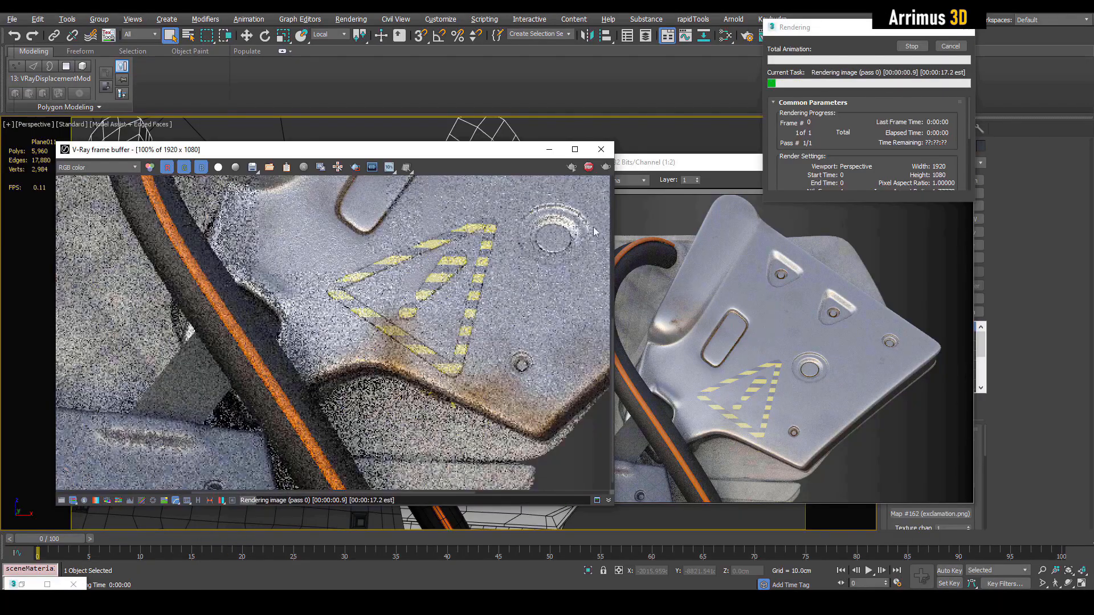
{"action": "scroll", "coordinate": [430, 269], "scroll_direction": "up", "scroll_amount": 2}
{"action": "scroll", "coordinate": [430, 268], "scroll_direction": "up", "scroll_amount": 2}
{"action": "scroll", "coordinate": [381, 368], "scroll_direction": "down", "scroll_amount": 2}
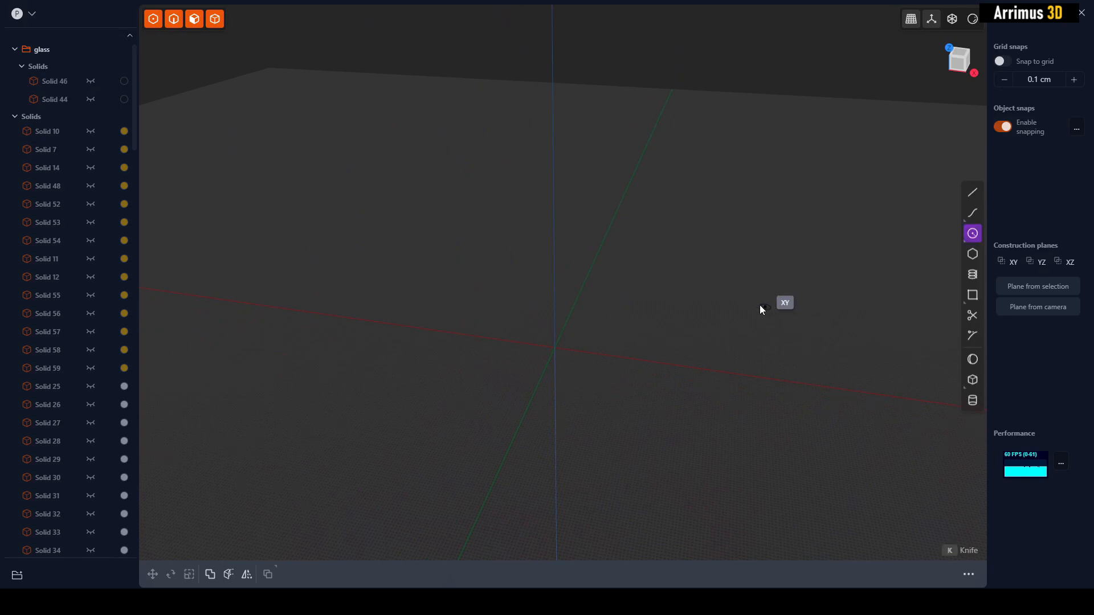
Step: Switch to Plasticity, draw a circle of about 85 cm radius at the origin on the XY plane and extrude it about 49 cm upward
{"action": "left_click", "coordinate": [553, 345]}
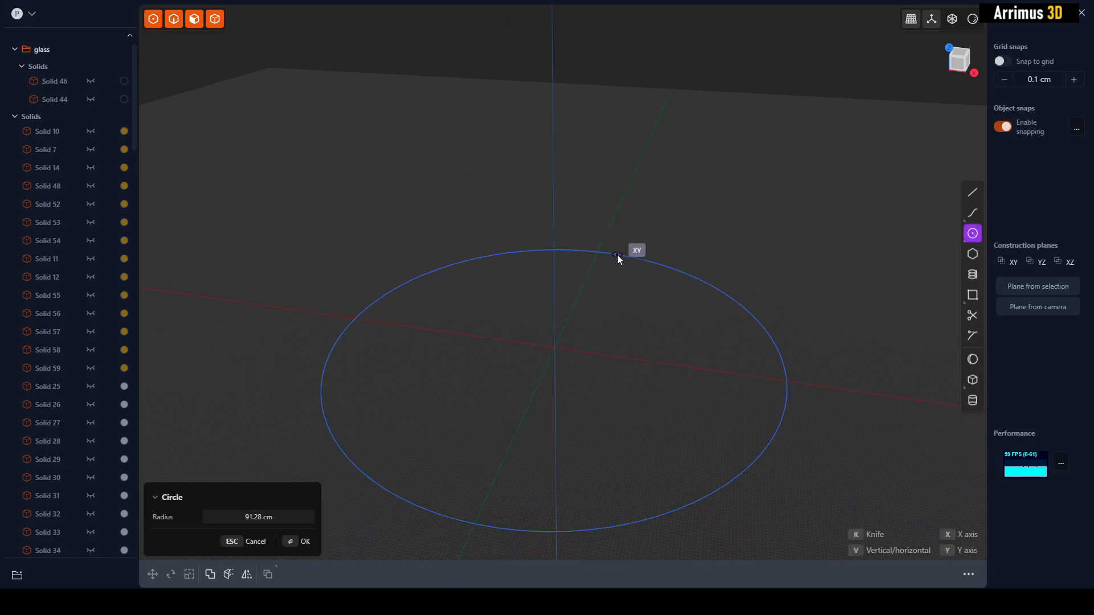
{"action": "left_click", "coordinate": [615, 253]}
{"action": "left_click", "coordinate": [676, 299]}
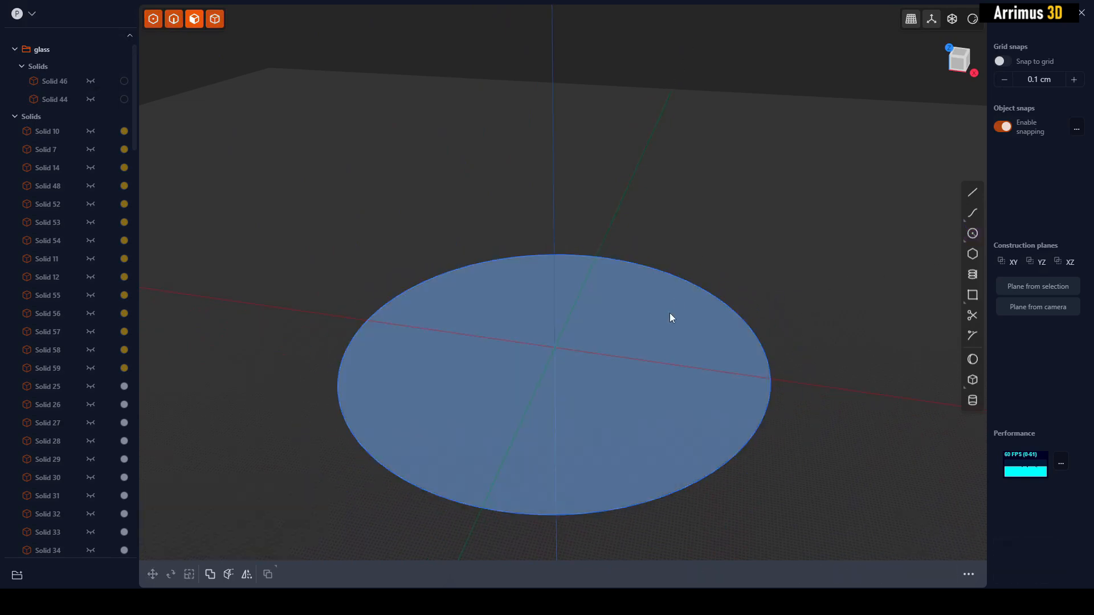
{"action": "key", "text": "e"}
{"action": "left_click", "coordinate": [799, 231]}
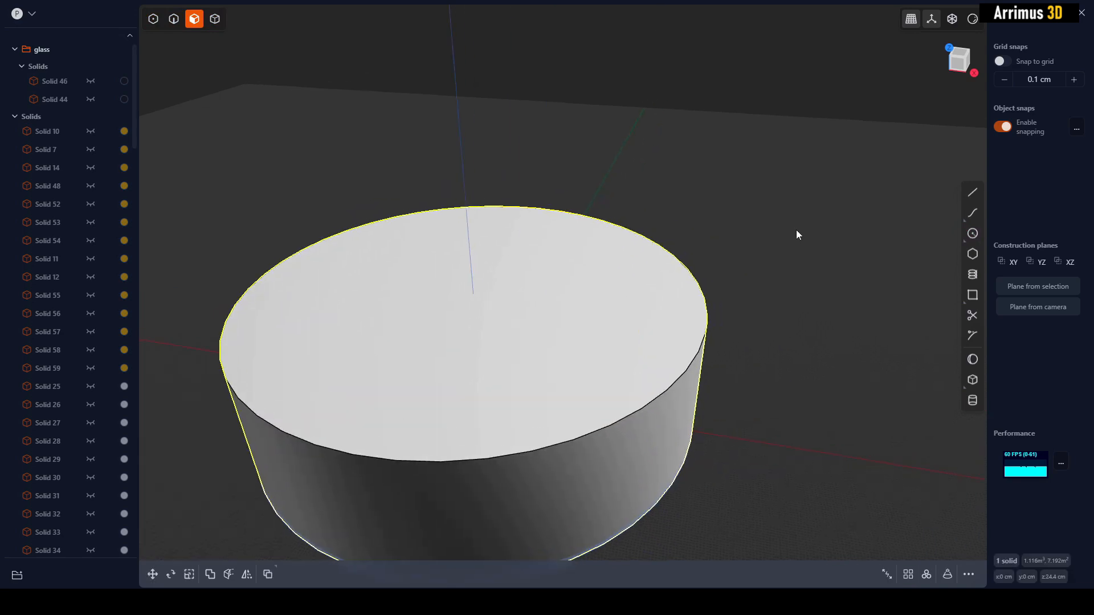
Step: Chamfer the circular top edge of the large disc
{"action": "key", "text": "2"}
{"action": "left_click", "coordinate": [661, 382]}
{"action": "key", "text": "f"}
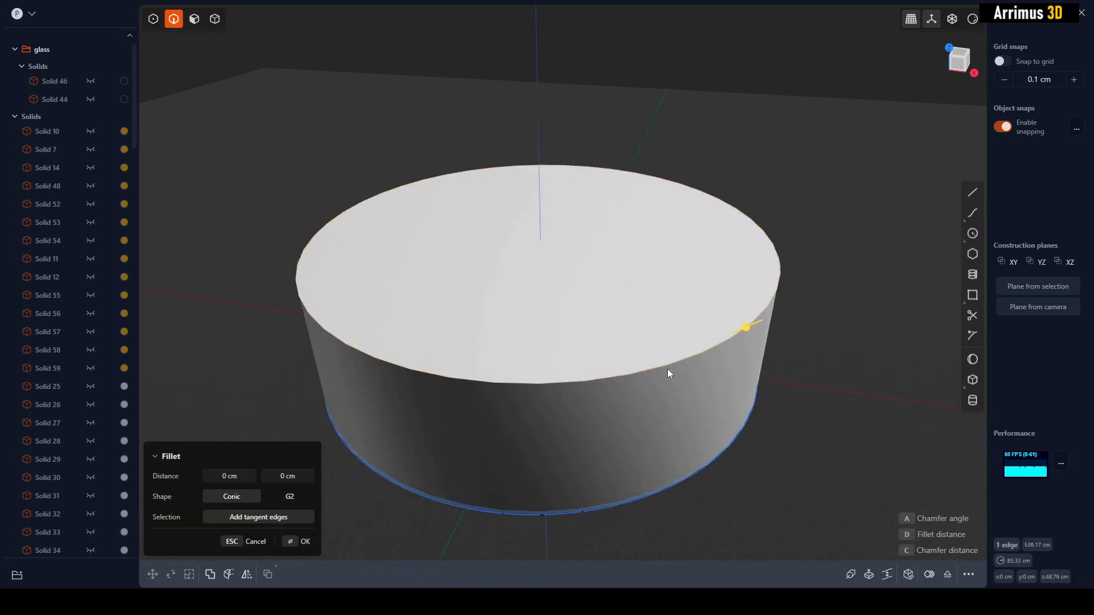
{"action": "key", "text": "d"}
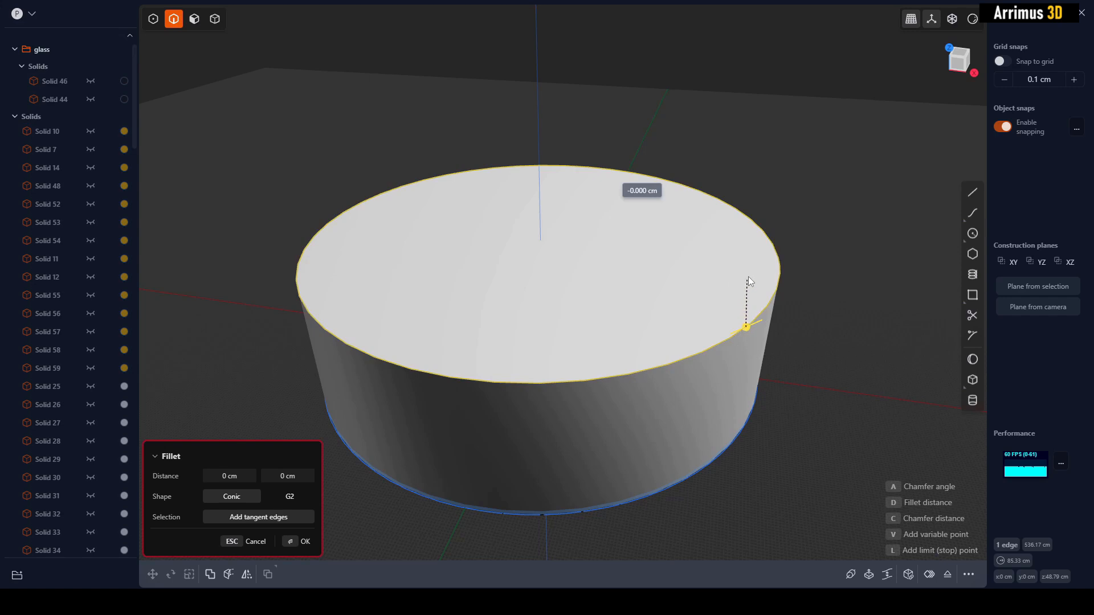
{"action": "left_click", "coordinate": [750, 239]}
{"action": "mouse_move", "coordinate": [810, 252]}
{"action": "middle_mouse_down"}
{"action": "mouse_move", "coordinate": [818, 283]}
{"action": "mouse_move", "coordinate": [800, 262]}
{"action": "middle_mouse_up"}
Step: Add a cylinder of about 18.6 cm radius and about 27 cm height at the centre of the disc's top face
{"action": "key", "text": "c"}
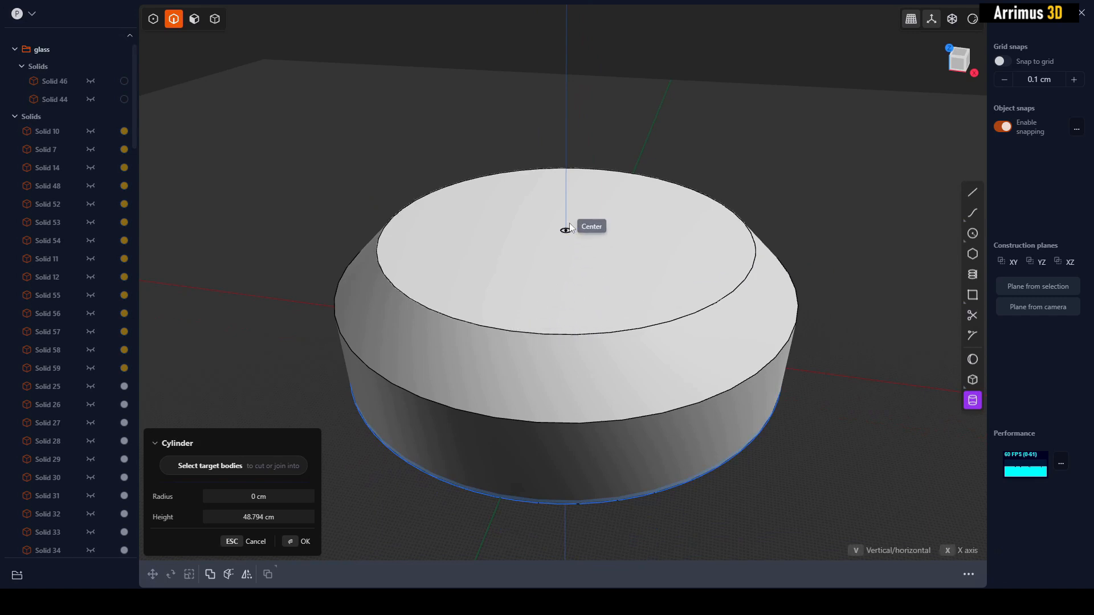
{"action": "left_click", "coordinate": [577, 210]}
{"action": "left_click", "coordinate": [580, 147]}
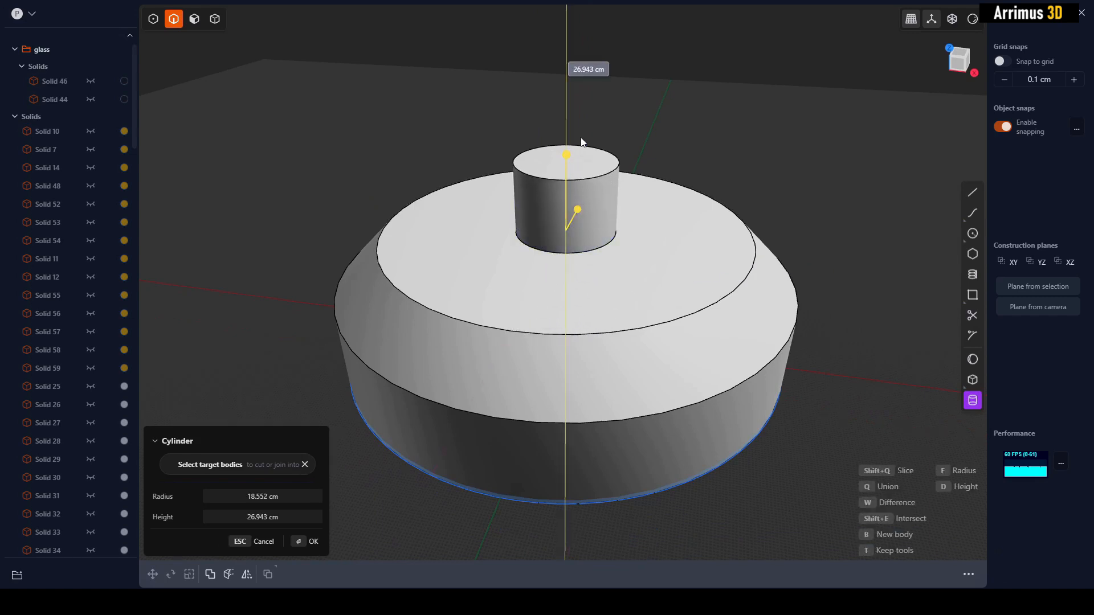
{"action": "key", "text": "Return"}
Step: Move the small cylinder from the disc's centre to its front rim
{"action": "left_click", "coordinate": [583, 186]}
{"action": "middle_click_drag", "start_coordinate": [583, 186], "coordinate": [542, 201]}
{"action": "key", "text": "slash"}
{"action": "scroll", "coordinate": [554, 238], "scroll_direction": "down", "scroll_amount": 5}
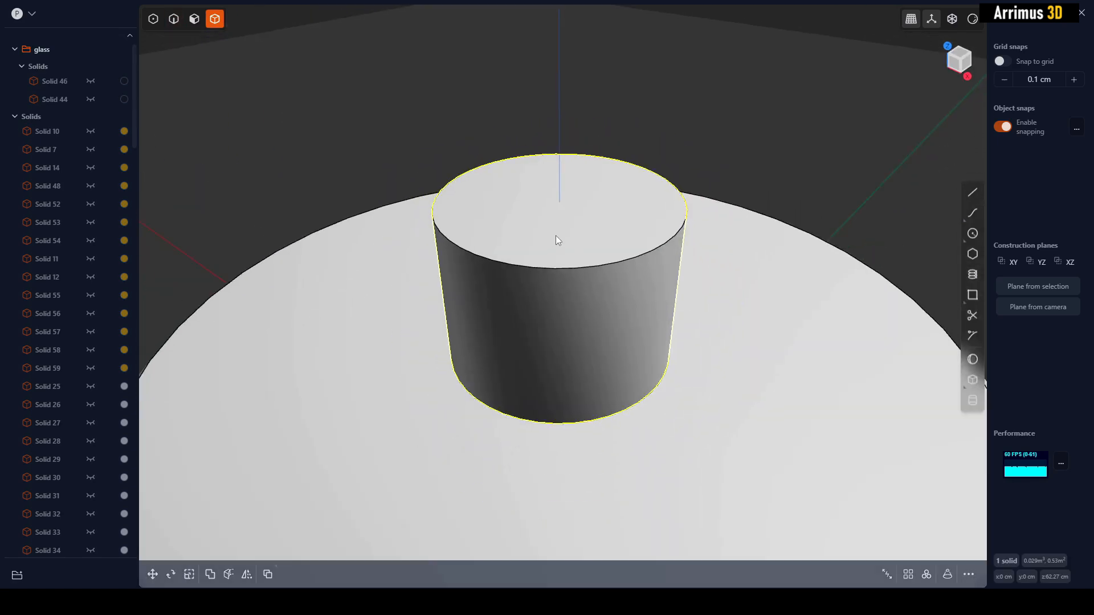
{"action": "key", "text": "g"}
{"action": "left_click_drag", "start_coordinate": [597, 196], "coordinate": [425, 313]}
{"action": "right_click", "coordinate": [509, 287]}
Step: Fillet the circular edge between the disc's top face and its chamfer to form a rounded shoulder
{"action": "scroll", "coordinate": [569, 276], "scroll_direction": "down", "scroll_amount": 3}
{"action": "middle_click_drag", "start_coordinate": [583, 285], "coordinate": [620, 284]}
{"action": "left_click", "coordinate": [823, 155]}
{"action": "key", "text": "2"}
{"action": "left_click", "coordinate": [769, 337]}
{"action": "key", "text": "b"}
{"action": "middle_click_drag", "start_coordinate": [765, 337], "coordinate": [779, 323]}
{"action": "left_click_drag", "start_coordinate": [793, 303], "coordinate": [753, 256]}
{"action": "right_click", "coordinate": [783, 241]}
{"action": "middle_click_drag", "start_coordinate": [853, 330], "coordinate": [830, 270], "text": "shift"}
{"action": "left_click", "coordinate": [797, 464]}
{"action": "key", "text": "Escape"}
Step: Scale down the small cylinder on the disc's rim
{"action": "middle_click_drag", "start_coordinate": [682, 288], "coordinate": [628, 283], "text": "shift"}
{"action": "key", "text": "4"}
{"action": "left_click", "coordinate": [587, 289]}
{"action": "key", "text": "s"}
{"action": "left_click", "coordinate": [597, 297]}
Step: Union the small cylinder with the large disc into one solid
{"action": "left_click", "coordinate": [827, 175], "text": "shift"}
{"action": "key", "text": "q"}
{"action": "key", "text": "q"}
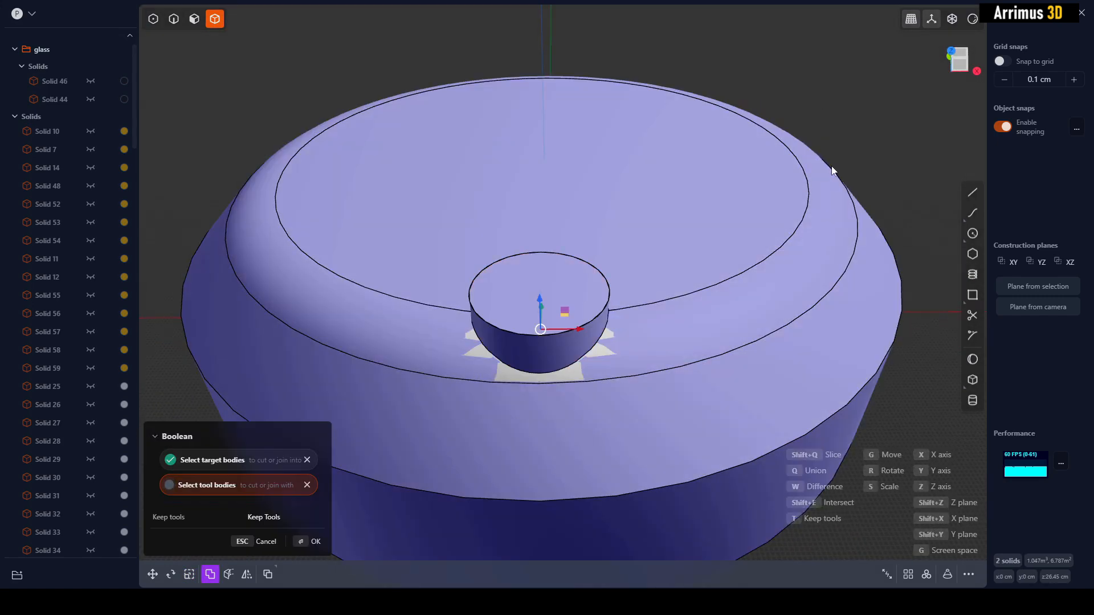
{"action": "key", "text": "Return"}
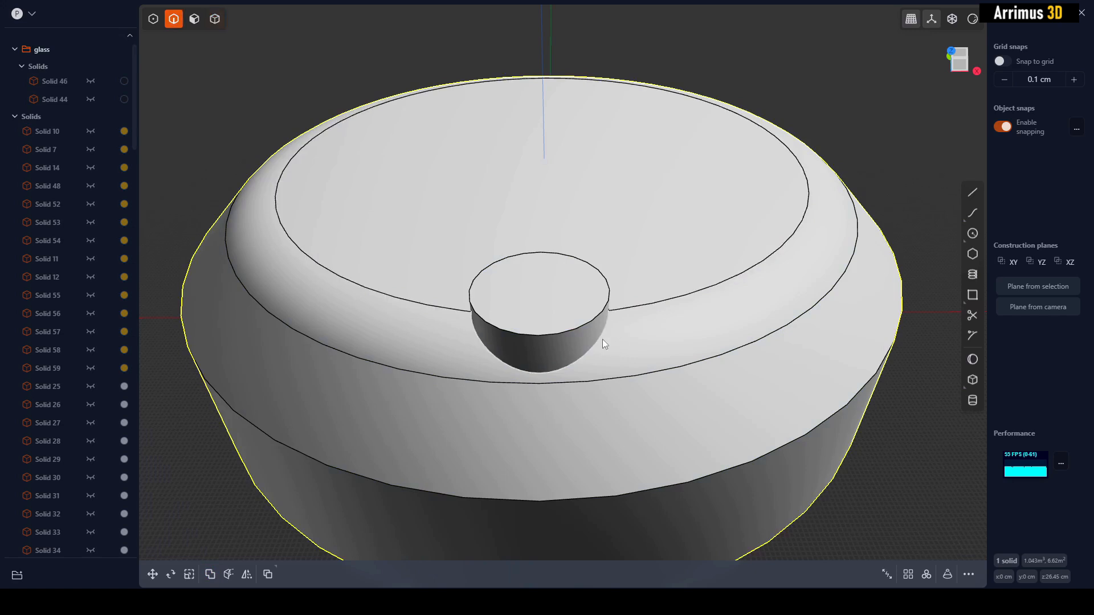
Step: Fillet the edge where the small cylinder meets the disc by about 6 cm
{"action": "left_click", "coordinate": [604, 340]}
{"action": "key", "text": "f"}
{"action": "middle_click_drag", "start_coordinate": [594, 337], "coordinate": [574, 311]}
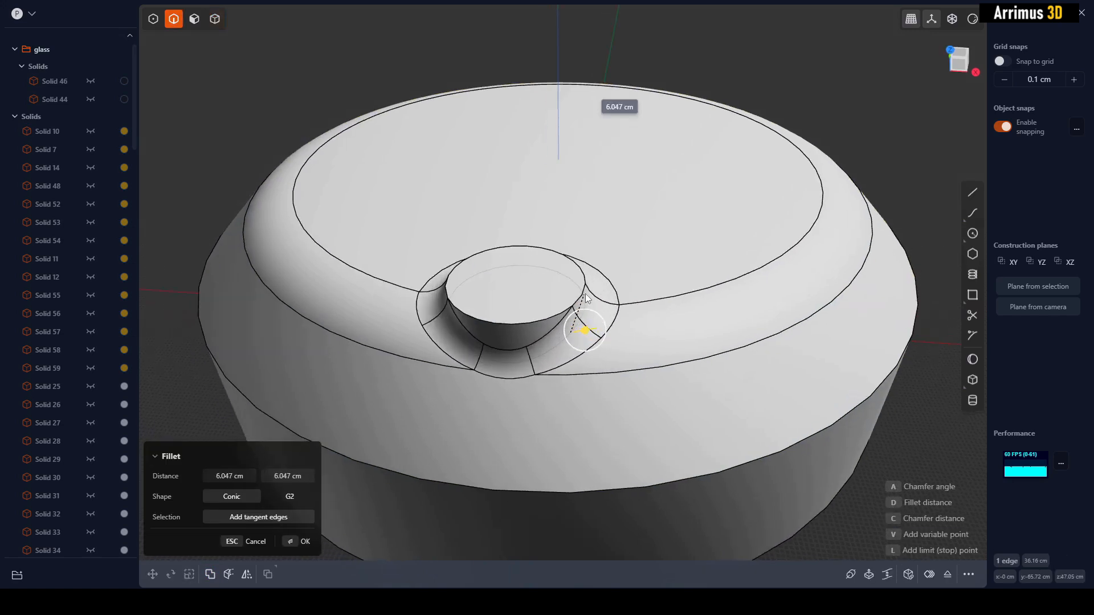
{"action": "key", "text": "Return"}
Step: Try a fillet on the small cylinder's top edge
{"action": "left_click", "coordinate": [549, 312]}
{"action": "key", "text": "f"}
{"action": "left_click_drag", "start_coordinate": [554, 312], "coordinate": [548, 310]}
{"action": "key", "text": "Return"}
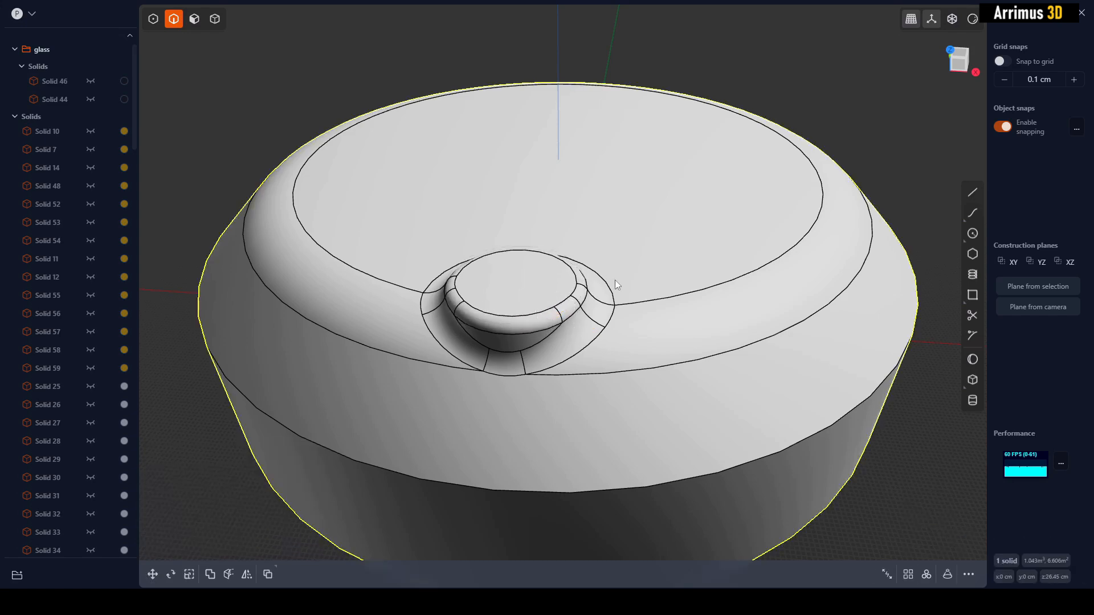
{"action": "middle_click_drag", "start_coordinate": [610, 275], "coordinate": [639, 280]}
{"action": "scroll", "coordinate": [639, 280], "scroll_direction": "up", "scroll_amount": 2}
{"action": "key", "text": "3"}
{"action": "left_click", "coordinate": [582, 288]}
{"action": "scroll", "coordinate": [579, 285], "scroll_direction": "up", "scroll_amount": 2}
{"action": "key", "text": "o"}
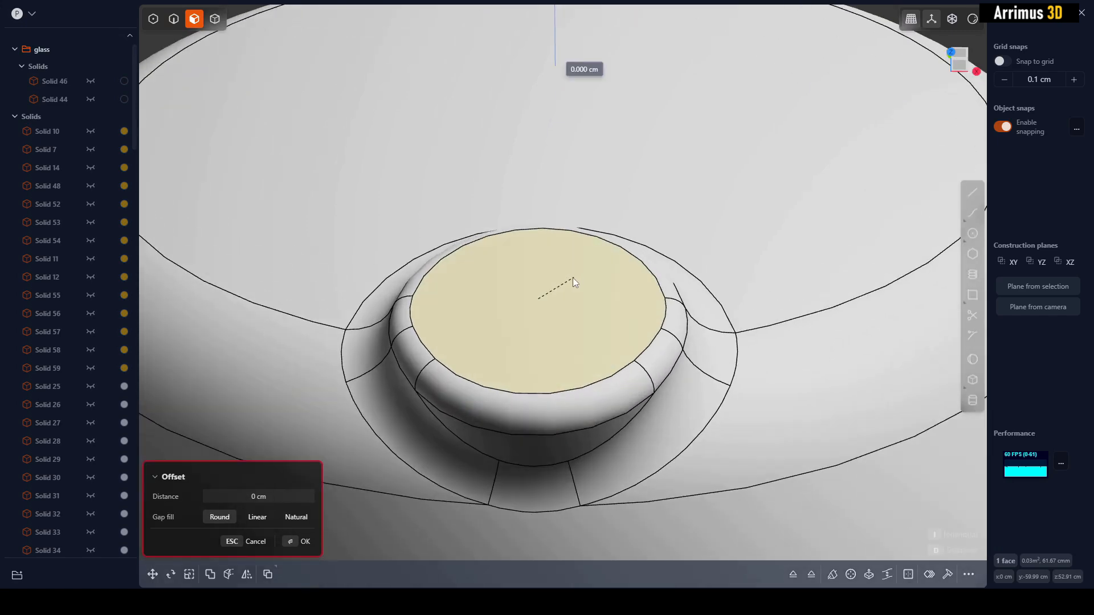
{"action": "key", "text": "Escape"}
Step: Remove the fillet from the small cylinder's top edge
{"action": "middle_click_drag", "start_coordinate": [604, 231], "coordinate": [608, 315]}
{"action": "left_click", "coordinate": [602, 368]}
{"action": "key", "text": "f"}
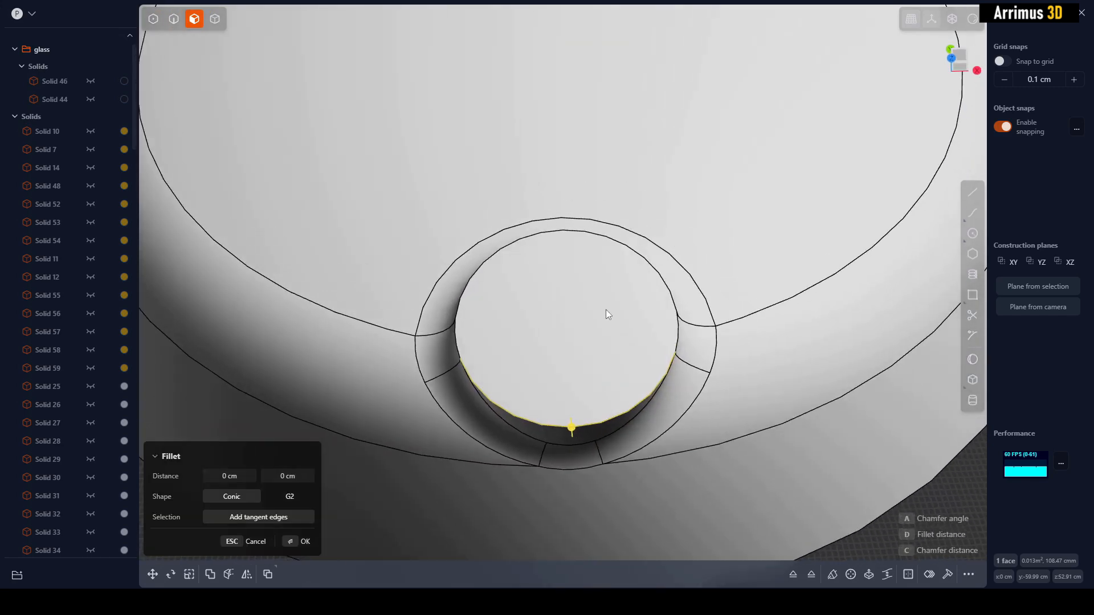
Step: Offset the outline of the small cylinder's top face inward by about 4.7 cm
{"action": "left_click", "coordinate": [607, 311]}
{"action": "key", "text": "o"}
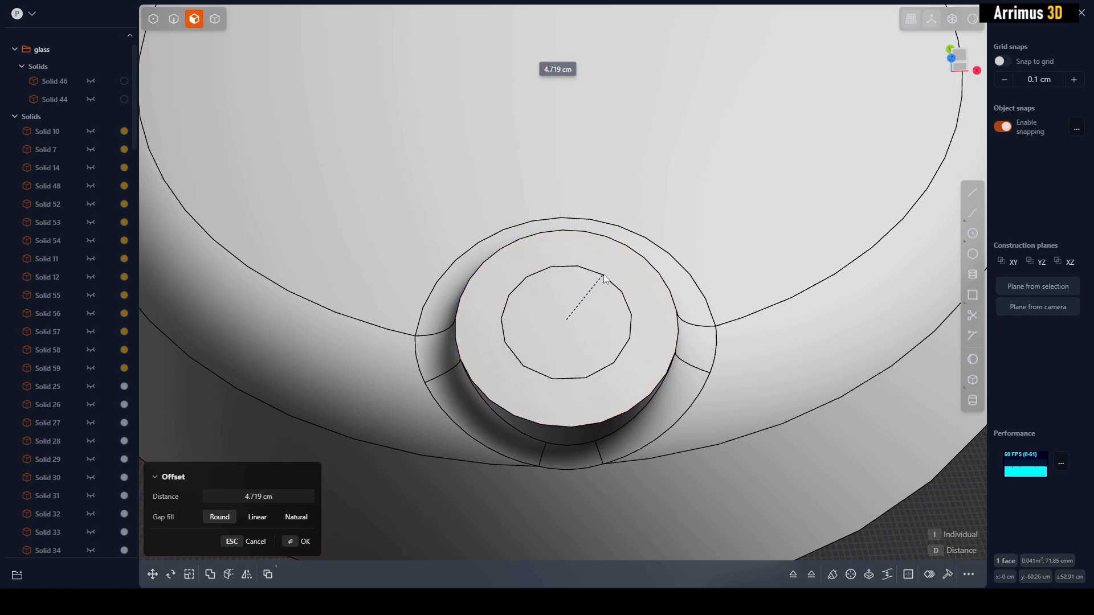
{"action": "left_click", "coordinate": [612, 275]}
{"action": "right_click", "coordinate": [613, 281]}
Step: Fillet the outer top edge of the small cylinder around the offset circle
{"action": "mouse_move", "coordinate": [630, 305]}
{"action": "middle_mouse_down"}
{"action": "mouse_move", "coordinate": [637, 288]}
{"action": "mouse_move", "coordinate": [625, 318]}
{"action": "middle_mouse_up"}
{"action": "left_click", "coordinate": [635, 348]}
{"action": "left_click_drag", "start_coordinate": [635, 348], "coordinate": [642, 356]}
{"action": "right_click", "coordinate": [642, 356]}
Step: Offset the inner circular face downward to sink a round hole into the small cylinder
{"action": "key", "text": "3"}
{"action": "left_click", "coordinate": [599, 288]}
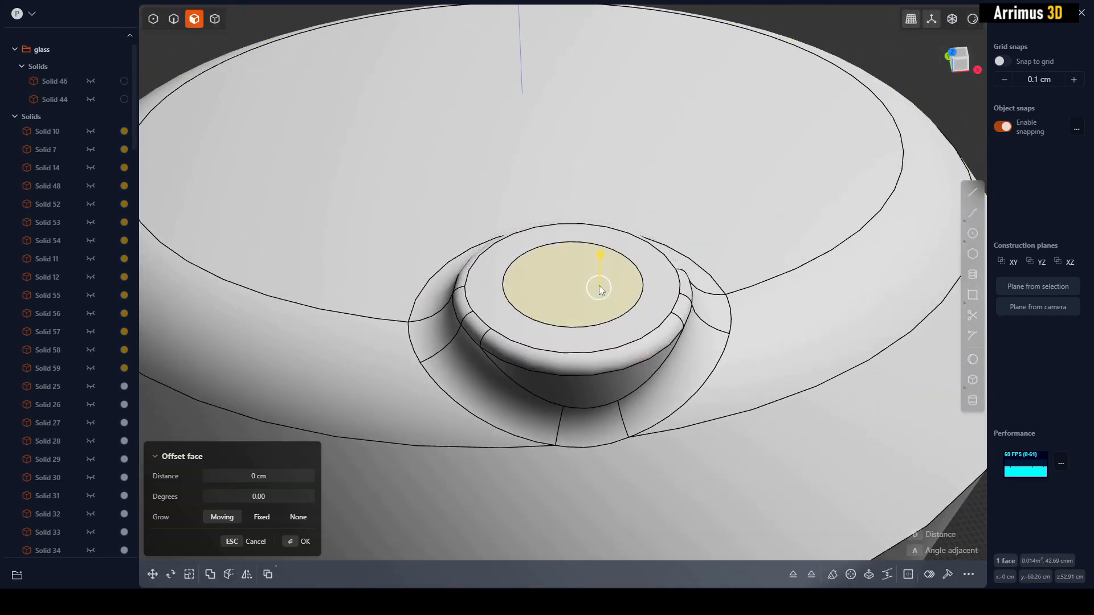
{"action": "left_click_drag", "start_coordinate": [599, 291], "coordinate": [599, 333]}
{"action": "right_click", "coordinate": [598, 329]}
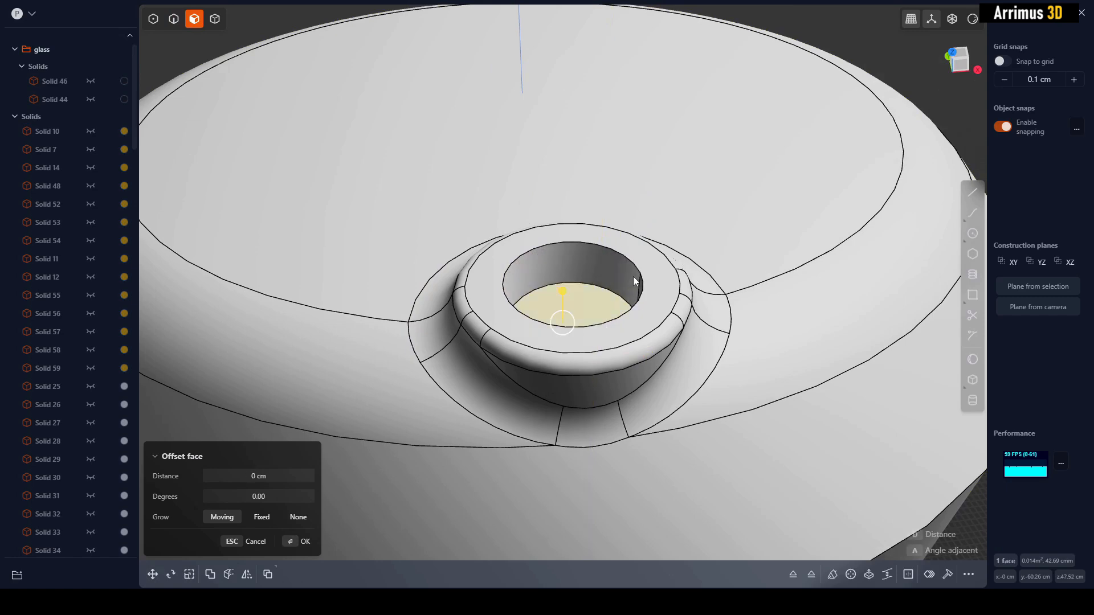
Step: Fillet the upper edge of the hole by about 0.9 cm
{"action": "key", "text": "2"}
{"action": "left_click", "coordinate": [620, 253]}
{"action": "left_click_drag", "start_coordinate": [620, 254], "coordinate": [625, 248]}
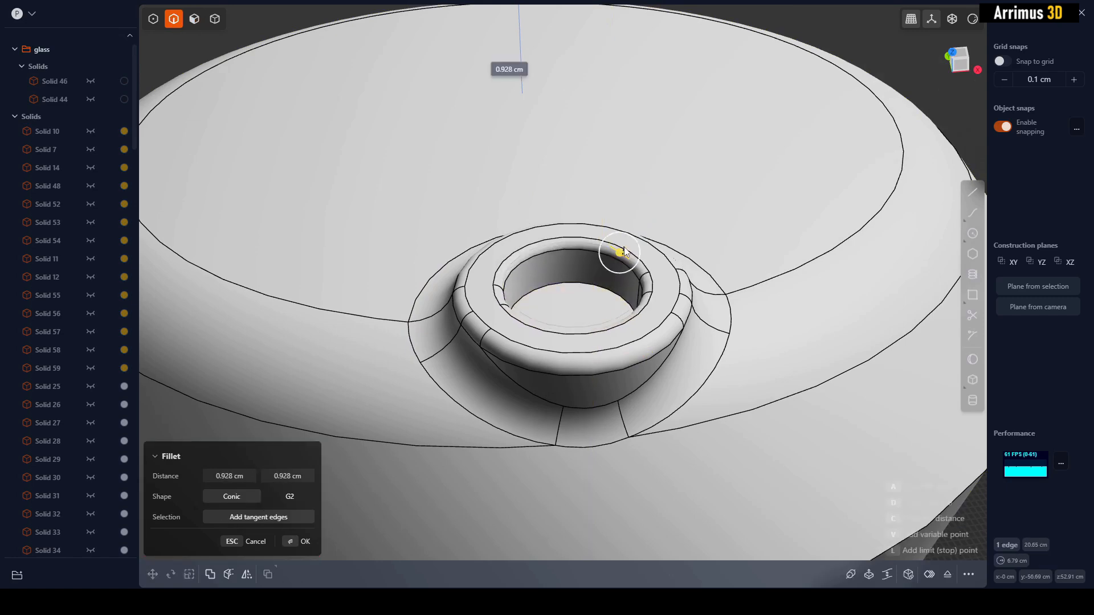
{"action": "right_click", "coordinate": [678, 248]}
Step: Create a radial array of the whole solid around the disc's centre with 8 copies over 360 degrees
{"action": "scroll", "coordinate": [680, 250], "scroll_direction": "down", "scroll_amount": 5}
{"action": "middle_click_drag", "start_coordinate": [692, 257], "coordinate": [720, 348]}
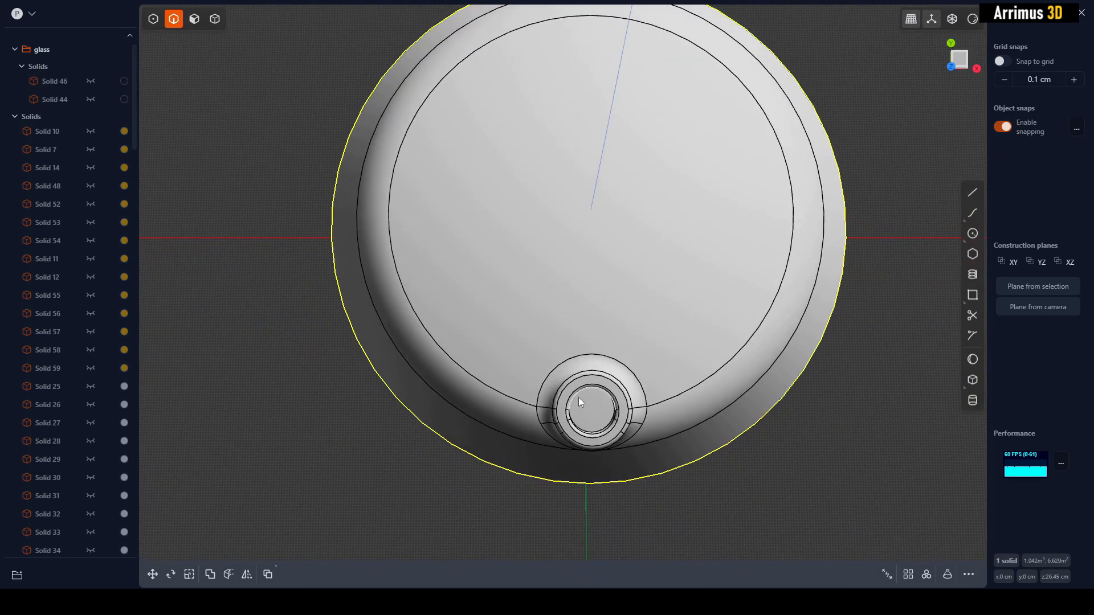
{"action": "middle_click_drag", "start_coordinate": [750, 245], "coordinate": [698, 326]}
{"action": "middle_click_drag", "start_coordinate": [808, 248], "coordinate": [832, 350]}
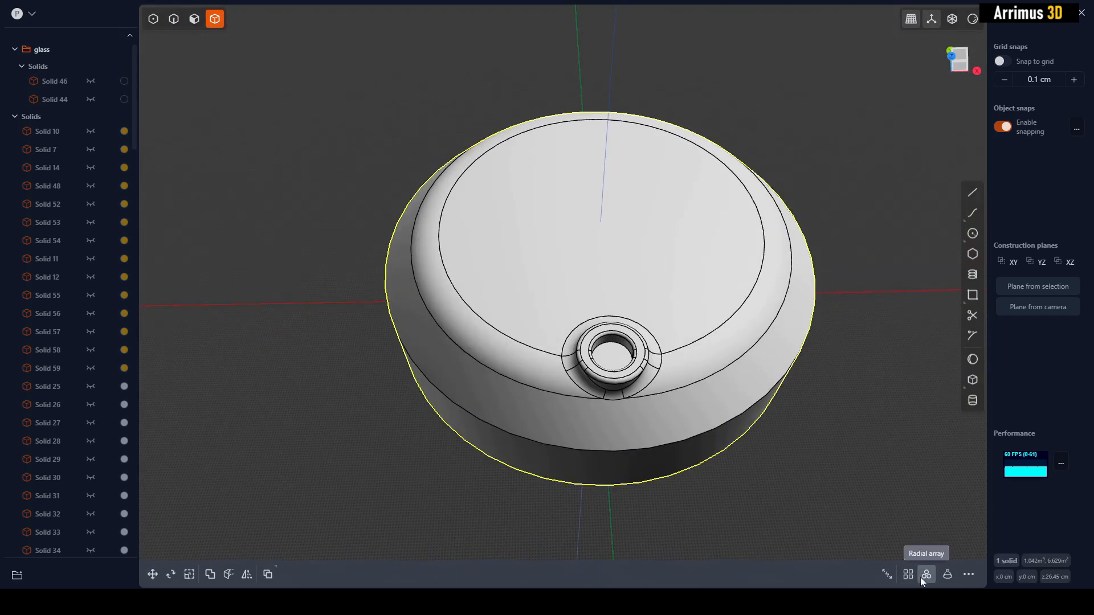
{"action": "left_click", "coordinate": [926, 575]}
{"action": "middle_click_drag", "start_coordinate": [641, 243], "coordinate": [564, 294]}
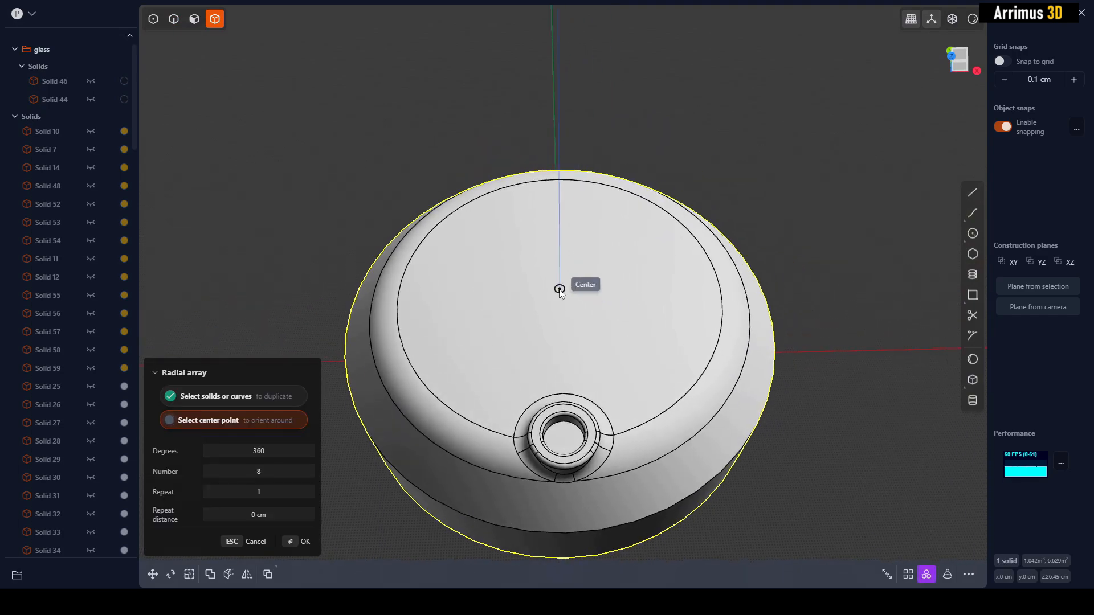
{"action": "left_click", "coordinate": [560, 289]}
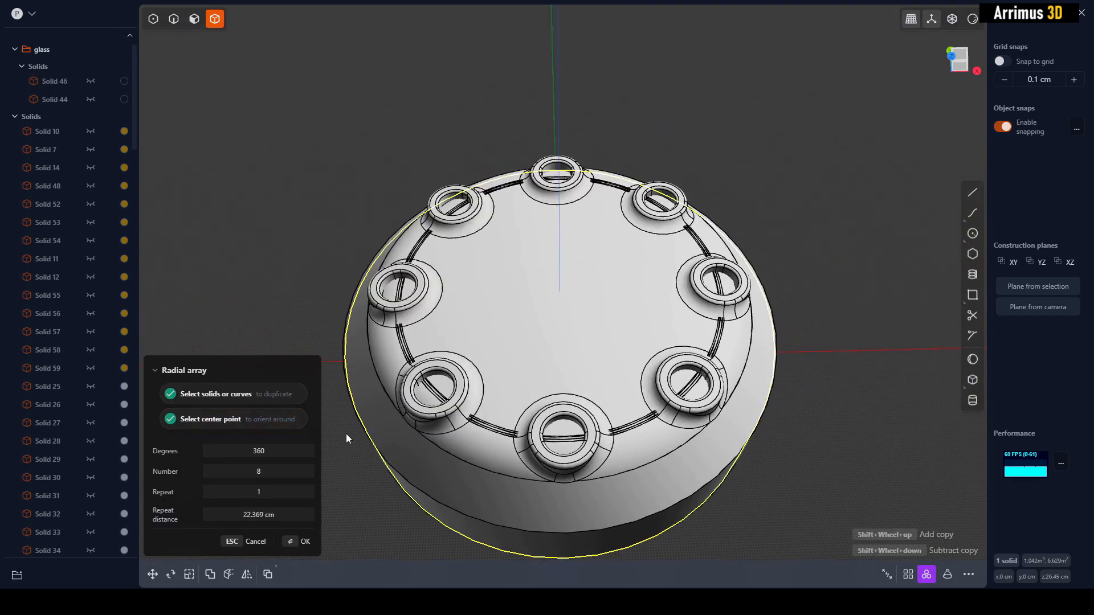
{"action": "key", "text": "Return"}
{"action": "left_click", "coordinate": [848, 435]}
{"action": "middle_click_drag", "start_coordinate": [821, 431], "coordinate": [766, 357]}
{"action": "scroll", "coordinate": [648, 354], "scroll_direction": "up", "scroll_amount": 5}
{"action": "middle_click_drag", "start_coordinate": [686, 358], "coordinate": [657, 382]}
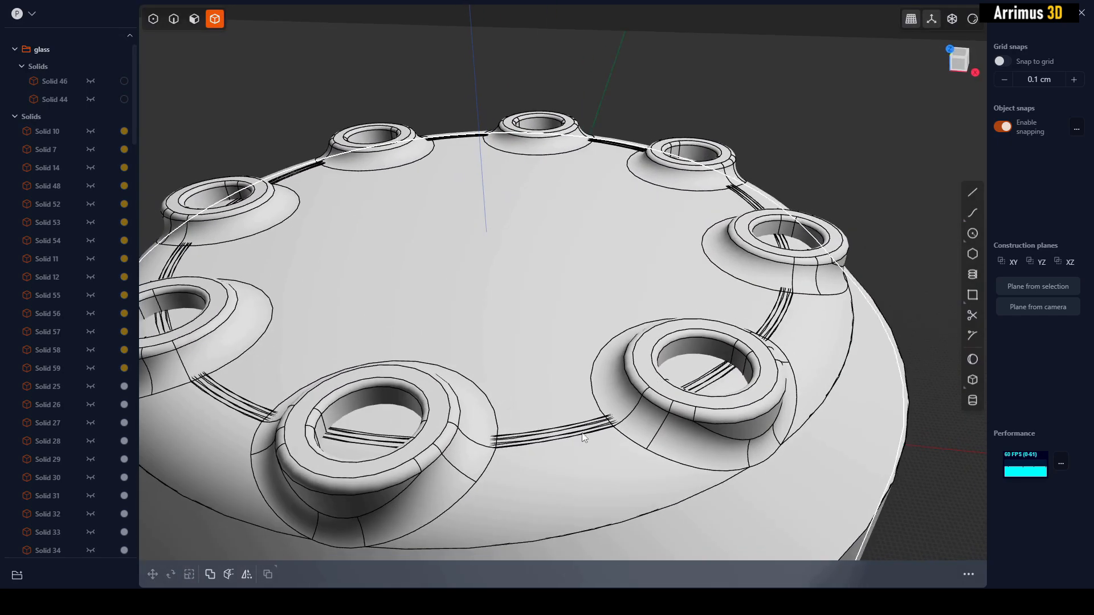
Step: Move one of the arrayed disc copies out of the stack along the X axis
{"action": "scroll", "coordinate": [588, 437], "scroll_direction": "down", "scroll_amount": 10}
{"action": "middle_click_drag", "start_coordinate": [628, 368], "coordinate": [576, 342]}
{"action": "scroll", "coordinate": [614, 383], "scroll_direction": "down", "scroll_amount": 2}
{"action": "key", "text": "g"}
{"action": "left_click_drag", "start_coordinate": [575, 308], "coordinate": [870, 329]}
{"action": "right_click", "coordinate": [654, 156]}
{"action": "left_click", "coordinate": [654, 155]}
{"action": "scroll", "coordinate": [580, 275], "scroll_direction": "down", "scroll_amount": 2}
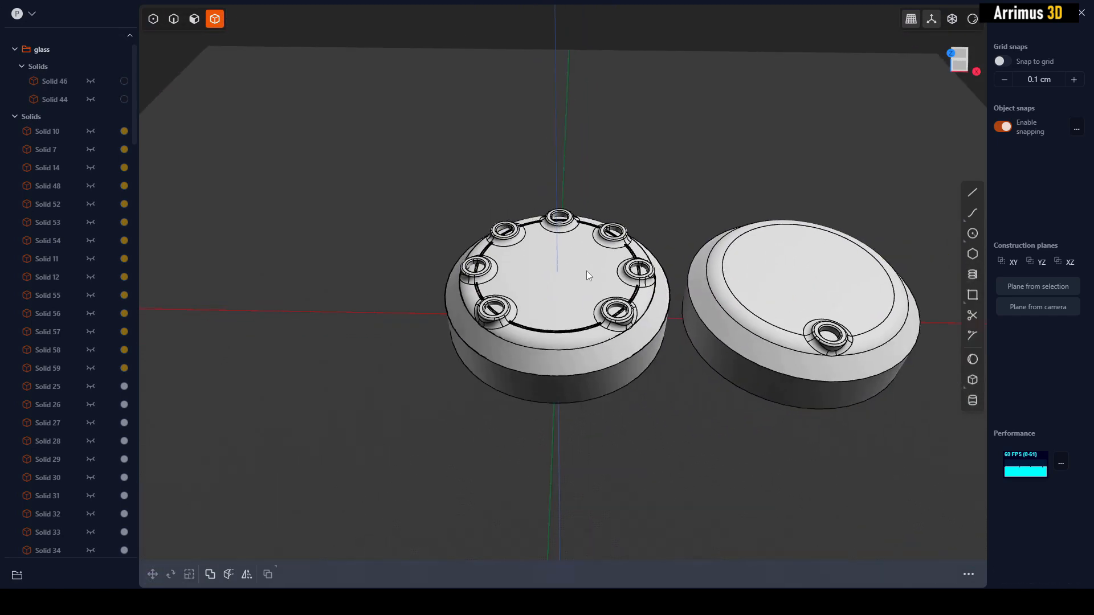
Step: Delete another arrayed copy from the stack, and undo a further deletion
{"action": "left_click", "coordinate": [620, 282]}
{"action": "key", "text": "Delete"}
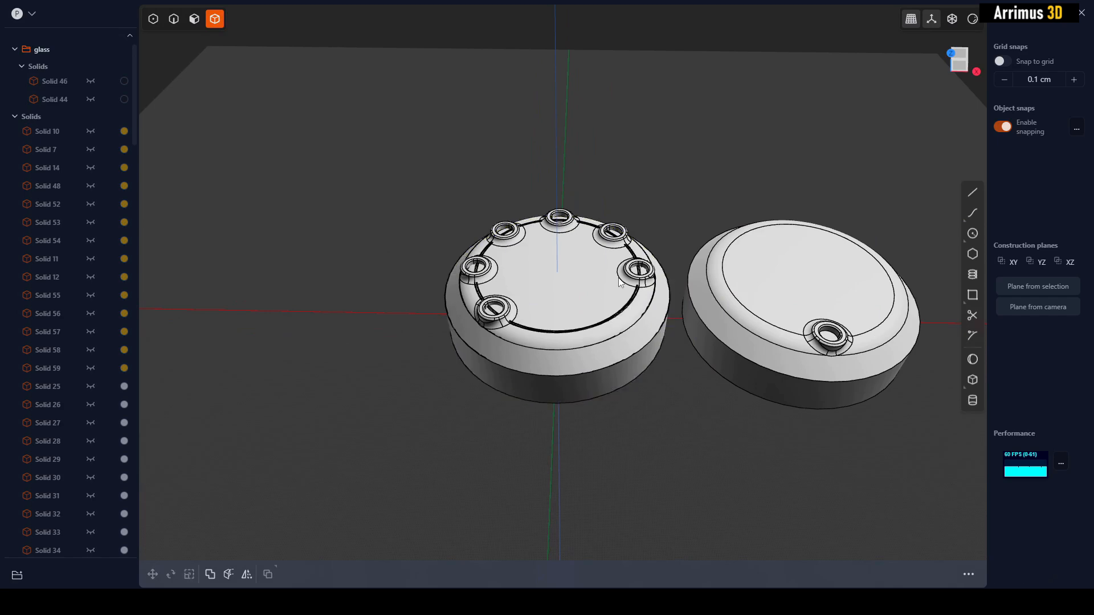
{"action": "left_click", "coordinate": [573, 279]}
{"action": "key", "text": "Delete"}
{"action": "key", "text": "ctrl+z"}
{"action": "left_click", "coordinate": [616, 215]}
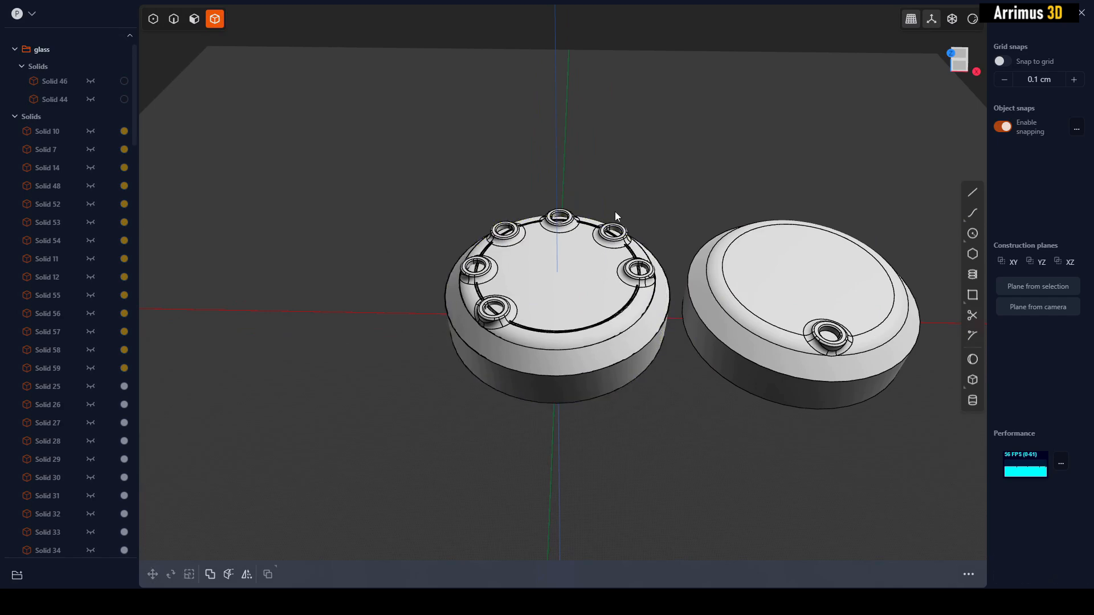
Step: Move two more arrayed copies out of the stack along negative X, the second by about 338 cm
{"action": "left_click", "coordinate": [597, 255]}
{"action": "key", "text": "g"}
{"action": "right_click", "coordinate": [483, 178]}
{"action": "left_click", "coordinate": [582, 254]}
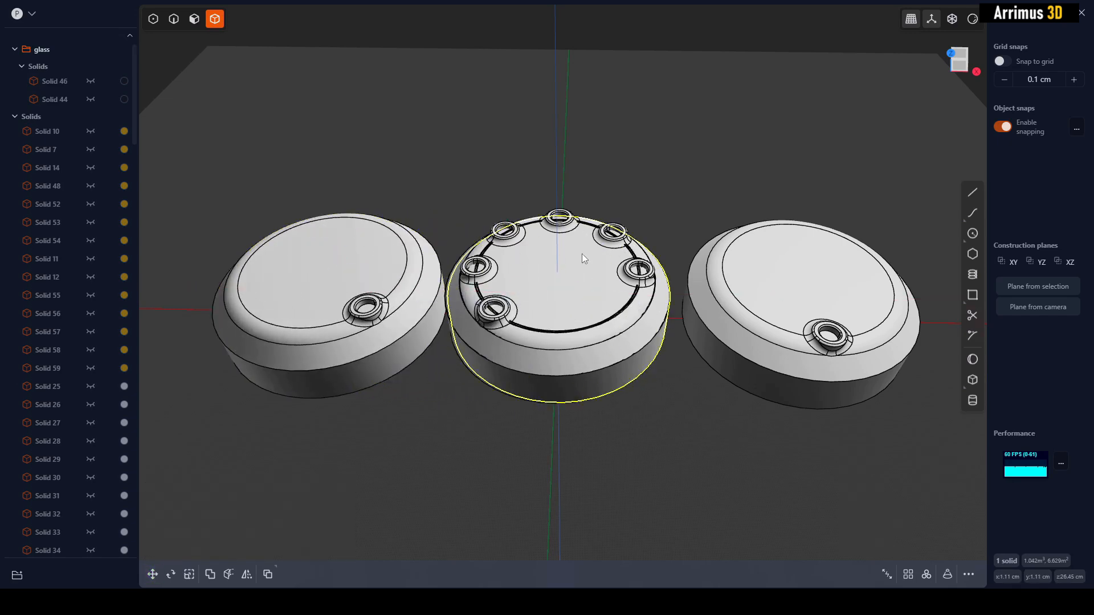
{"action": "scroll", "coordinate": [583, 254], "scroll_direction": "down", "scroll_amount": 3}
{"action": "key", "text": "g"}
{"action": "key", "text": "x"}
{"action": "right_click", "coordinate": [261, 239]}
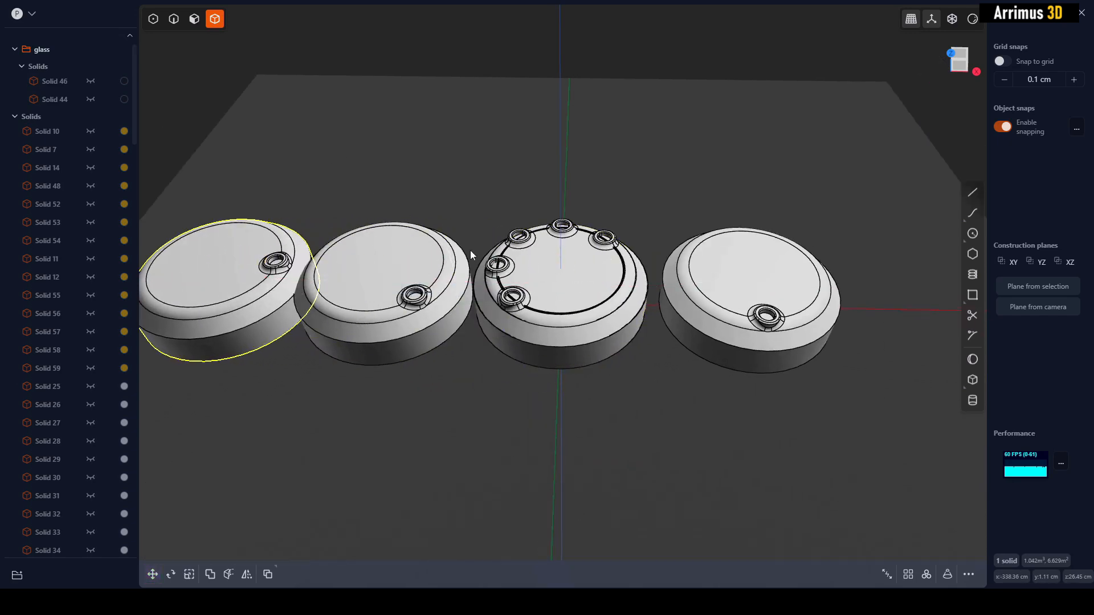
Step: Undo the copy moves and the deletion to restore the full eight-copy radial array
{"action": "scroll", "coordinate": [467, 245], "scroll_direction": "down", "scroll_amount": 2}
{"action": "key", "text": "ctrl+z"}
{"action": "key", "text": "ctrl+z"}
{"action": "key", "text": "ctrl+z"}
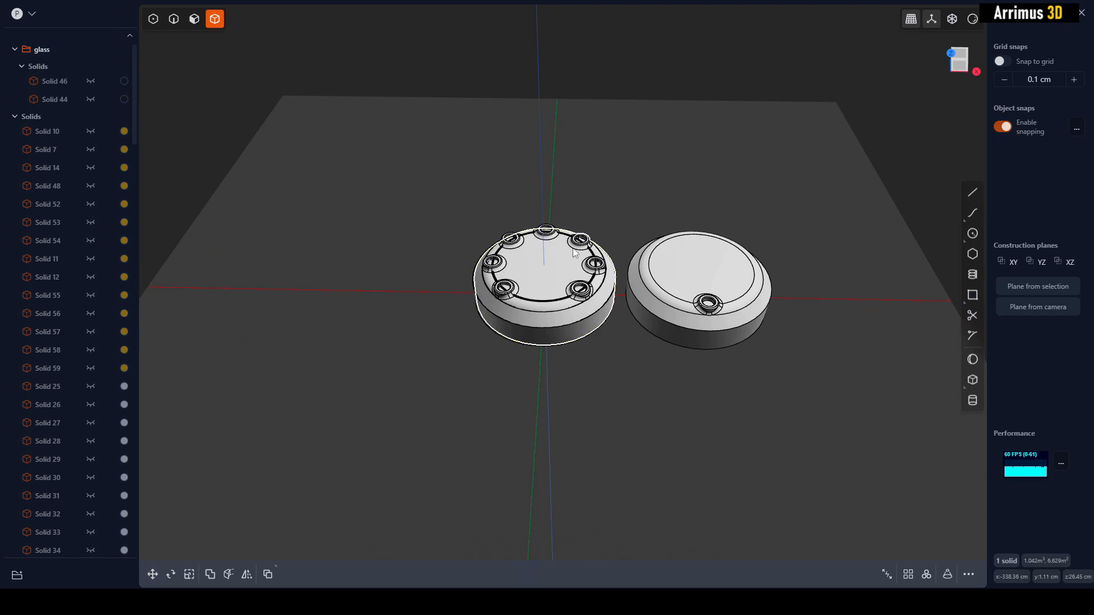
{"action": "middle_click_drag", "start_coordinate": [573, 250], "coordinate": [630, 285]}
{"action": "scroll", "coordinate": [631, 290], "scroll_direction": "up", "scroll_amount": 3}
{"action": "key", "text": "ctrl+z"}
{"action": "key", "text": "ctrl+z"}
Step: Select all eight overlapping disc copies and merge them into one solid with a Boolean union
{"action": "scroll", "coordinate": [631, 292], "scroll_direction": "up", "scroll_amount": 3}
{"action": "middle_click_drag", "start_coordinate": [693, 334], "coordinate": [735, 311]}
{"action": "scroll", "coordinate": [668, 313], "scroll_direction": "up", "scroll_amount": 1}
{"action": "left_click_drag", "start_coordinate": [799, 151], "coordinate": [317, 414]}
{"action": "middle_click_drag", "start_coordinate": [717, 191], "coordinate": [721, 220]}
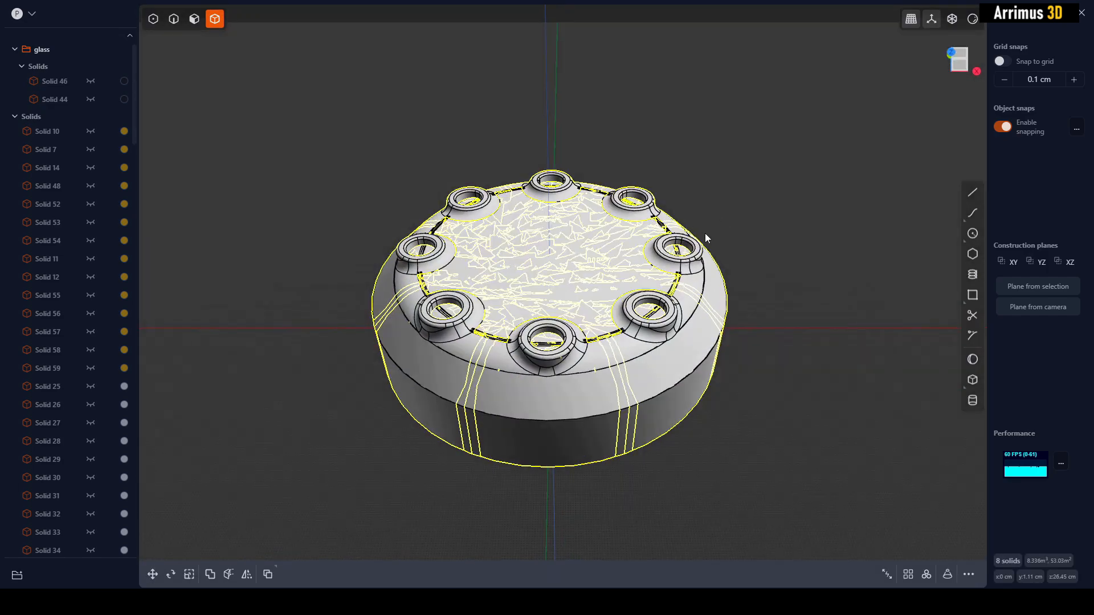
{"action": "scroll", "coordinate": [610, 287], "scroll_direction": "up", "scroll_amount": 2}
{"action": "key", "text": "q"}
{"action": "scroll", "coordinate": [650, 277], "scroll_direction": "up", "scroll_amount": 1}
{"action": "key", "text": "q"}
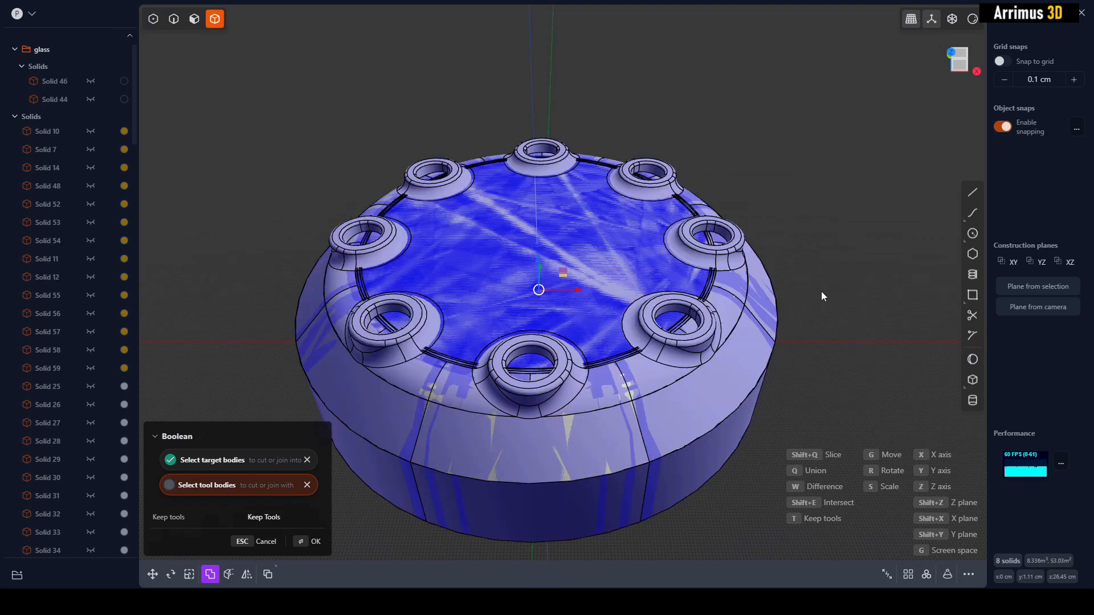
{"action": "key", "text": "Return"}
Step: Fillet the disc's outer edge above the side wall by about 12.5 cm
{"action": "middle_click_drag", "start_coordinate": [794, 358], "coordinate": [756, 338]}
{"action": "scroll", "coordinate": [617, 354], "scroll_direction": "up", "scroll_amount": 2}
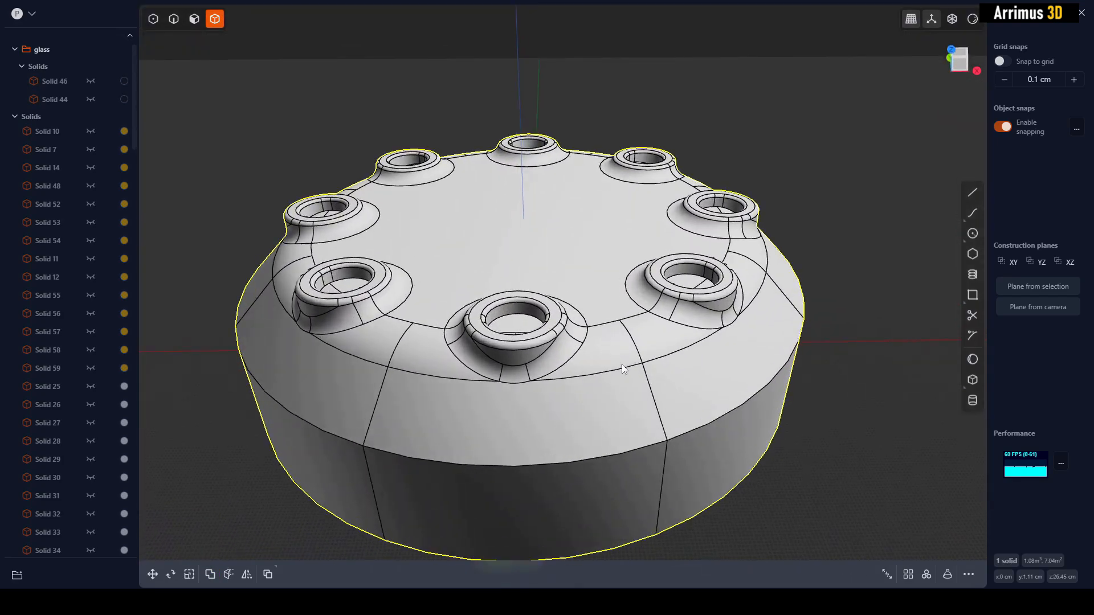
{"action": "middle_click_drag", "start_coordinate": [617, 354], "coordinate": [639, 337], "text": "shift"}
{"action": "key", "text": "2"}
{"action": "left_click", "coordinate": [711, 401]}
{"action": "key", "text": "b"}
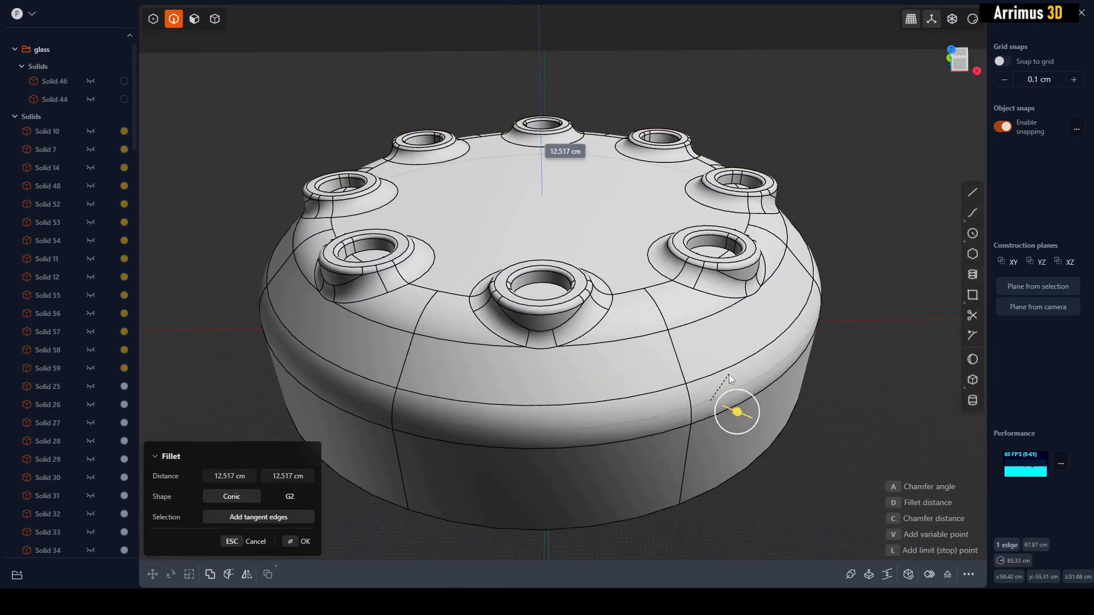
{"action": "key", "text": "Return"}
Step: Fillet the floor edges inside two of the rim bosses' holes by about 2.9 cm
{"action": "middle_click_drag", "start_coordinate": [839, 370], "coordinate": [574, 316]}
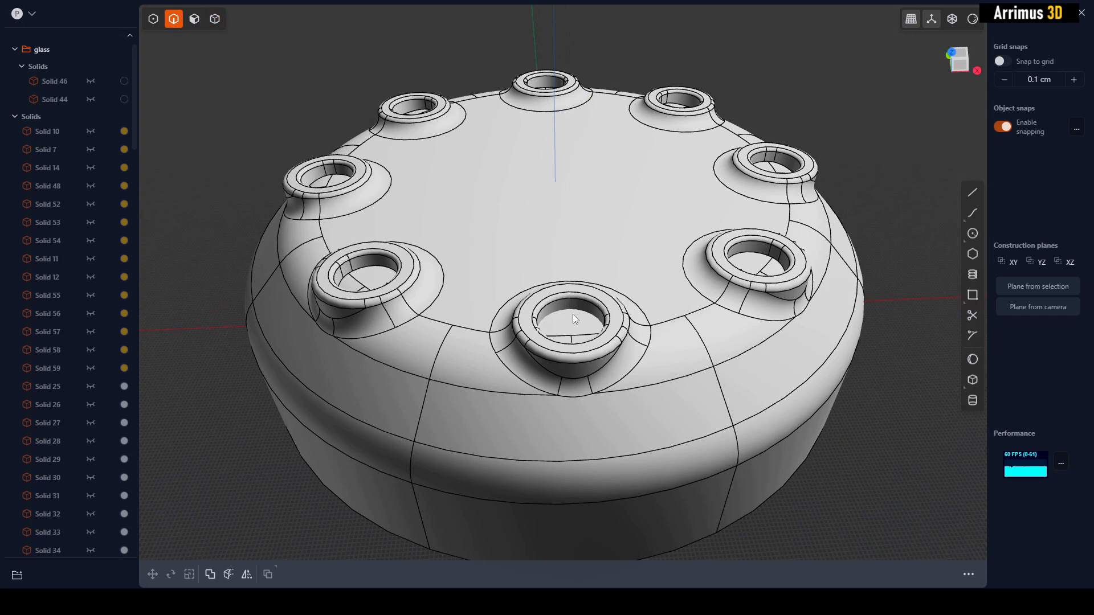
{"action": "left_click", "coordinate": [573, 315]}
{"action": "key", "text": "b"}
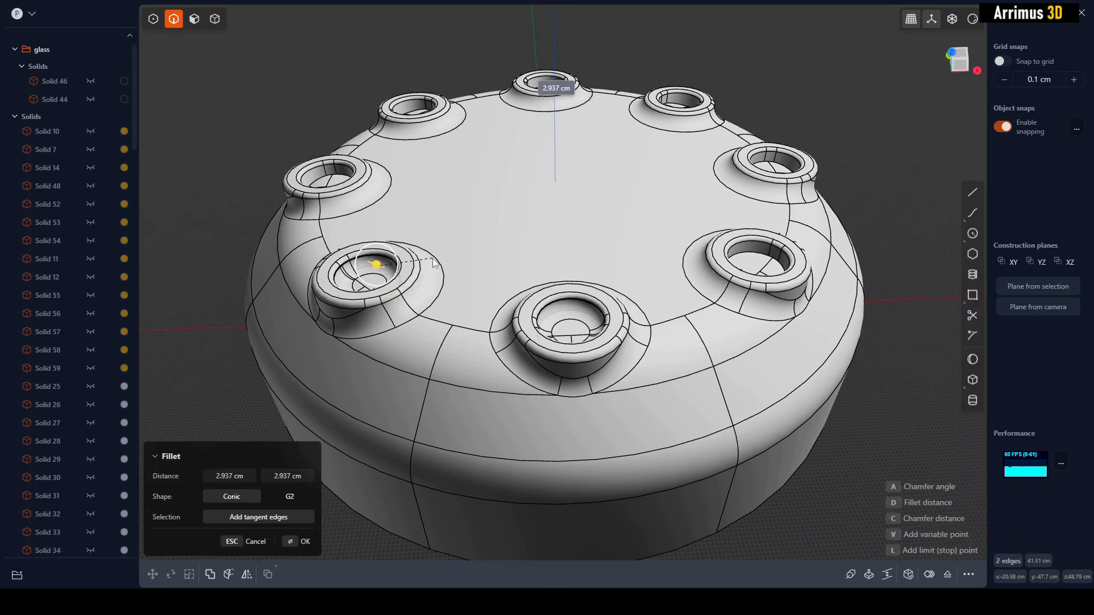
{"action": "key", "text": "Return"}
{"action": "scroll", "coordinate": [434, 263], "scroll_direction": "down", "scroll_amount": 3}
{"action": "left_click", "coordinate": [644, 316]}
{"action": "key", "text": "b"}
{"action": "middle_click_drag", "start_coordinate": [644, 316], "coordinate": [829, 396]}
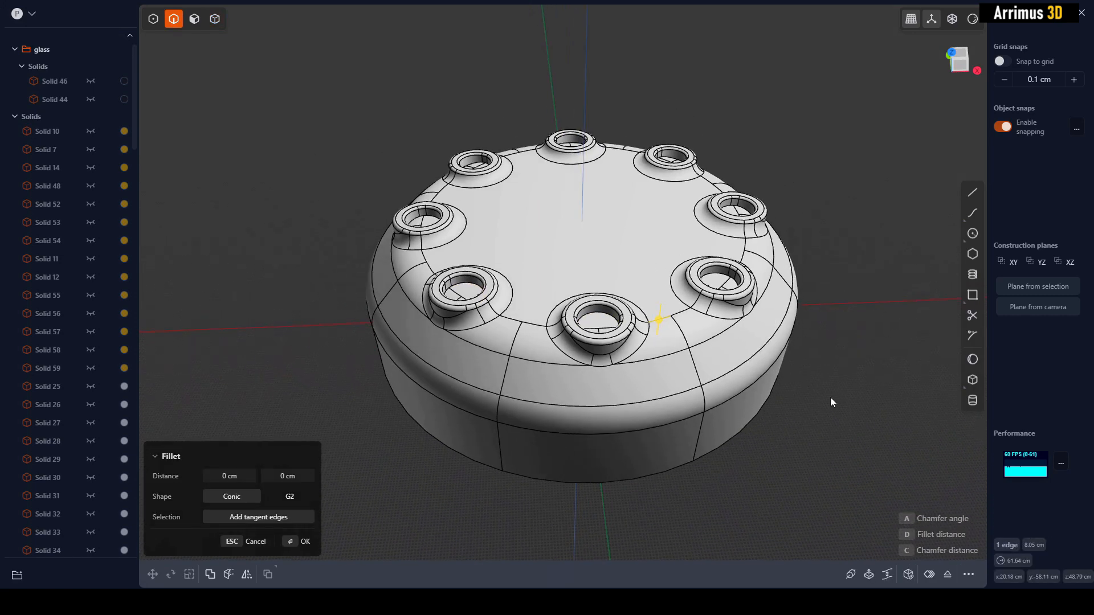
{"action": "key", "text": "Escape"}
{"action": "key", "text": "4"}
{"action": "left_click", "coordinate": [730, 375]}
{"action": "key", "text": "g"}
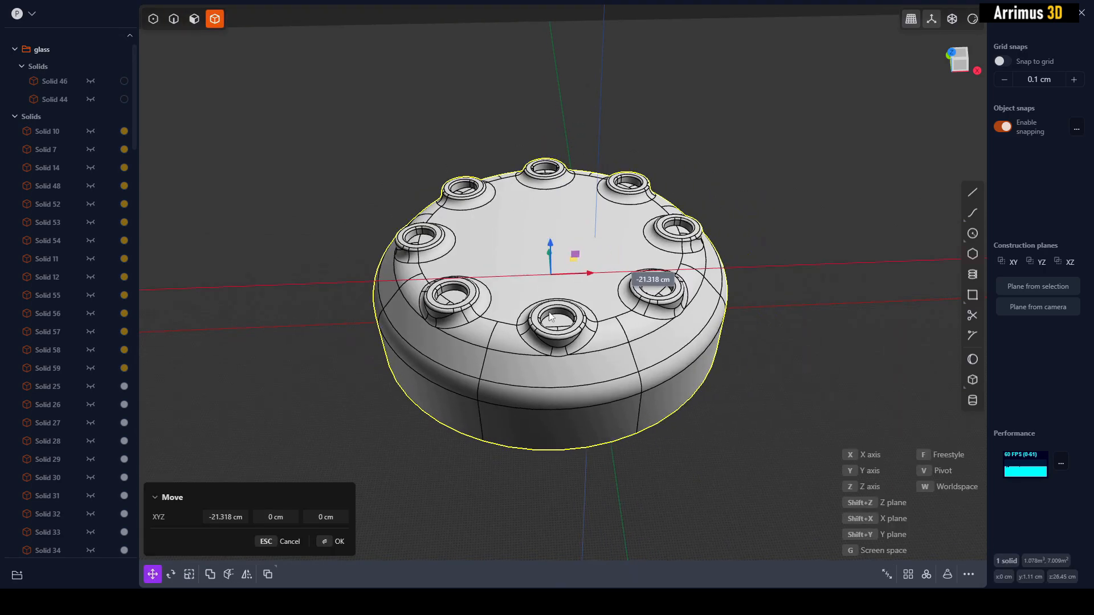
{"action": "key", "text": "Escape"}
{"action": "key", "text": "Escape"}
Step: Draw an open three-segment polyline across the disc's top, starting and ending outside its outline
{"action": "middle_click_drag", "start_coordinate": [740, 391], "coordinate": [705, 433]}
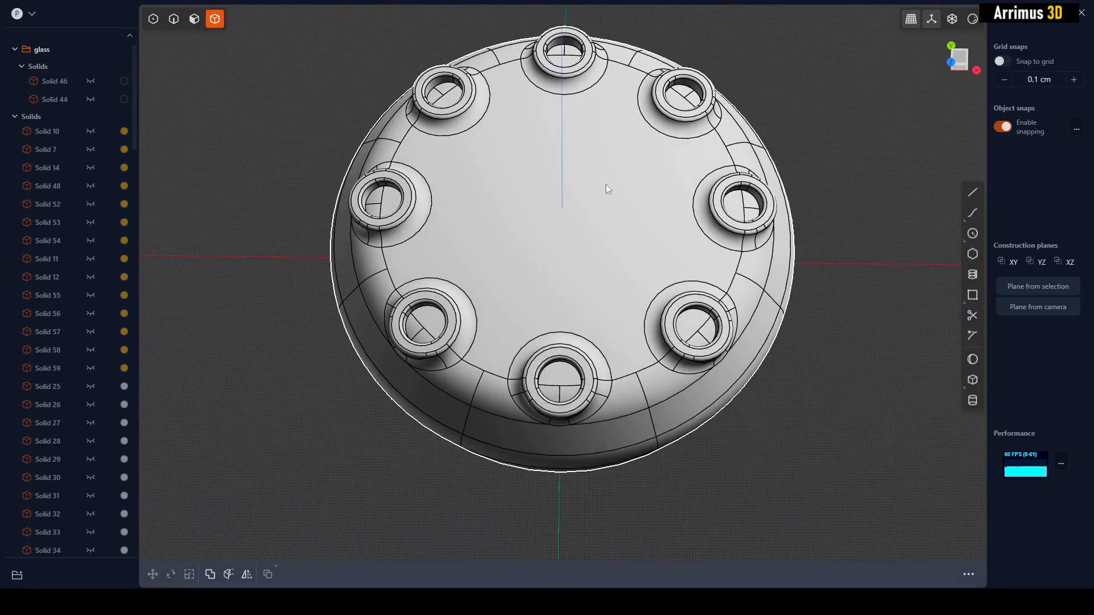
{"action": "middle_click_drag", "start_coordinate": [646, 182], "coordinate": [666, 386]}
{"action": "middle_click_drag", "start_coordinate": [754, 473], "coordinate": [704, 317]}
{"action": "middle_click_drag", "start_coordinate": [593, 261], "coordinate": [689, 224]}
{"action": "middle_click_drag", "start_coordinate": [698, 163], "coordinate": [642, 302]}
{"action": "key", "text": "l"}
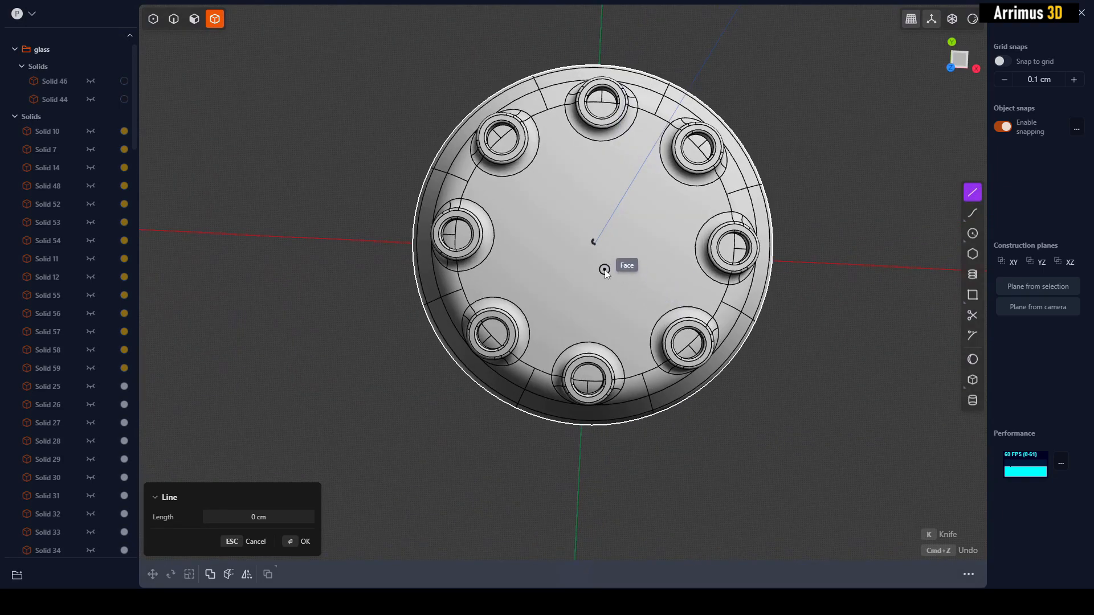
{"action": "left_click", "coordinate": [351, 189]}
{"action": "left_click", "coordinate": [546, 199]}
{"action": "left_click", "coordinate": [624, 325]}
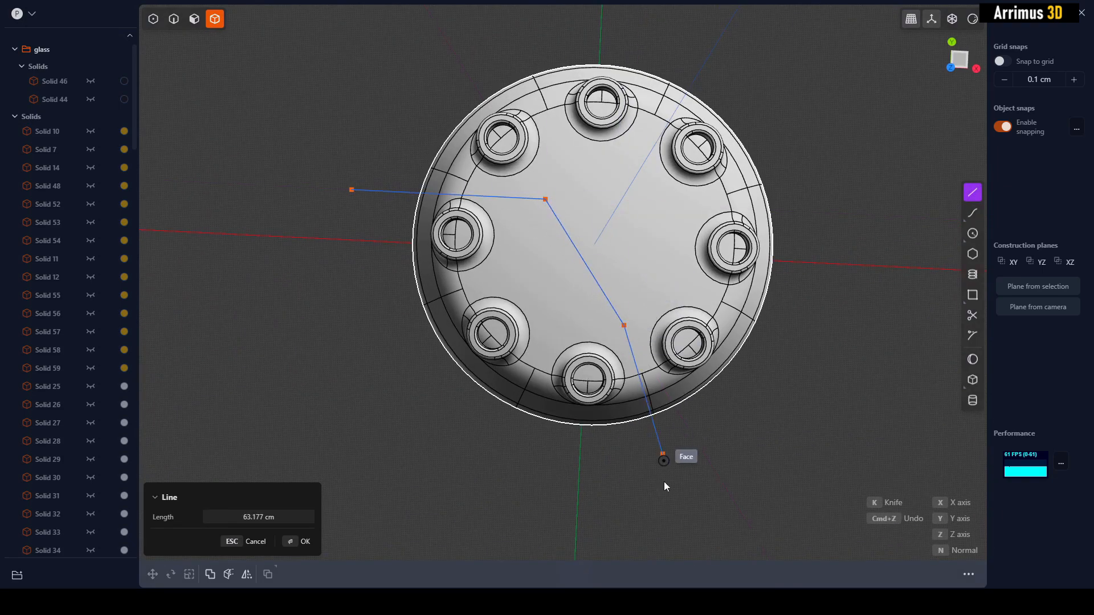
{"action": "right_click", "coordinate": [729, 483]}
Step: Cut the disc solid into two pieces along the polyline
{"action": "right_click_drag", "start_coordinate": [739, 445], "coordinate": [746, 411]}
{"action": "left_click", "coordinate": [767, 334]}
{"action": "left_click", "coordinate": [645, 249]}
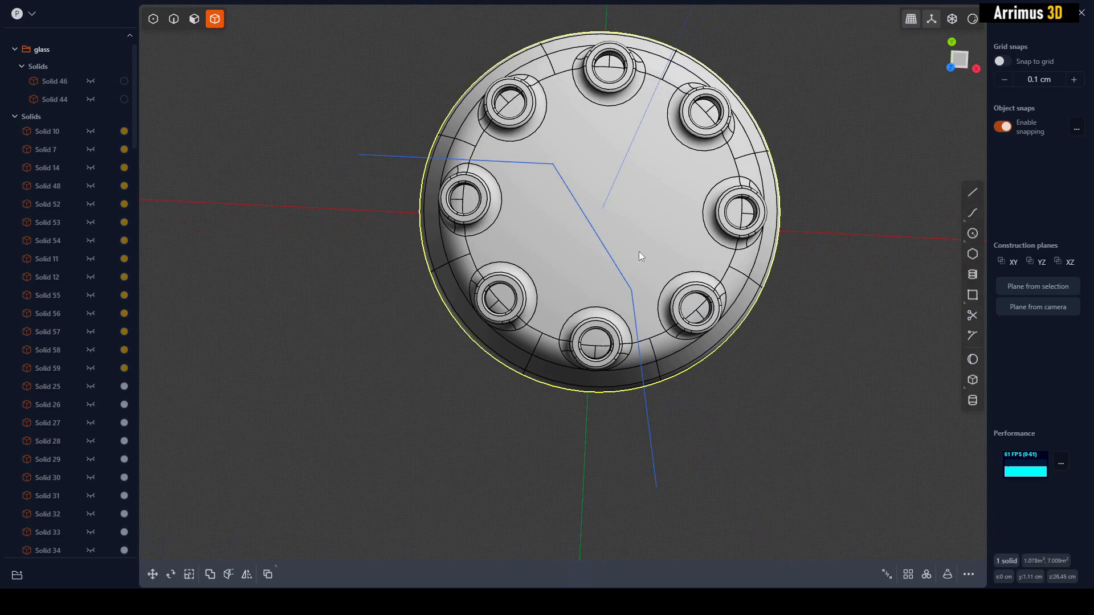
{"action": "key", "text": "c"}
{"action": "left_click", "coordinate": [610, 252]}
{"action": "key", "text": "Return"}
{"action": "middle_click_drag", "start_coordinate": [816, 385], "coordinate": [655, 270]}
{"action": "key", "text": "3"}
{"action": "left_click", "coordinate": [562, 221]}
{"action": "key", "text": "f"}
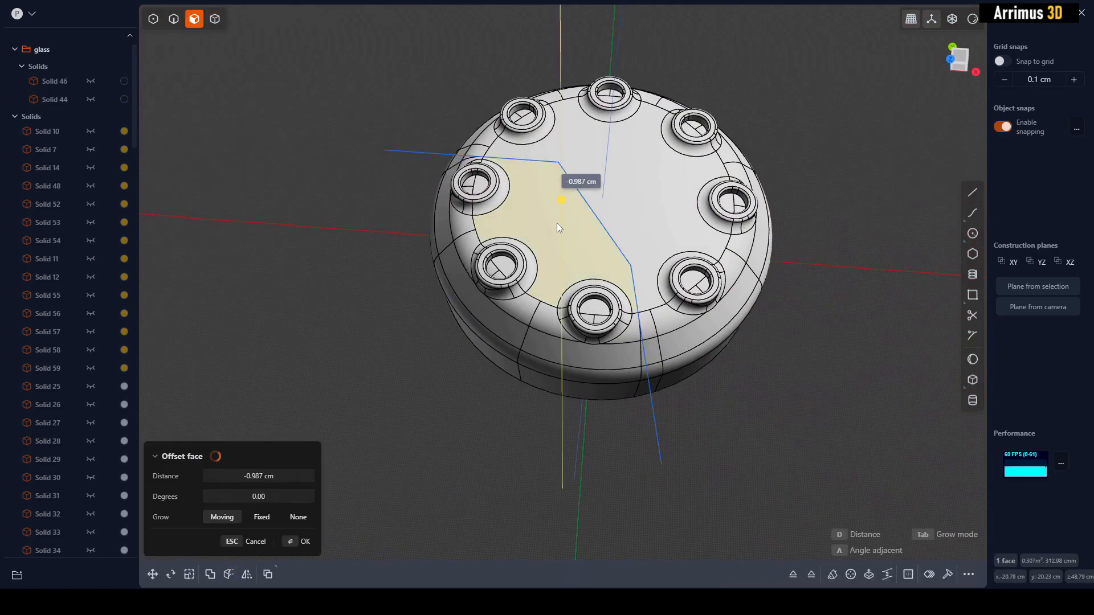
{"action": "key", "text": "Escape"}
{"action": "right_click_drag", "start_coordinate": [557, 224], "coordinate": [561, 238]}
{"action": "key", "text": "4"}
{"action": "left_click", "coordinate": [564, 245]}
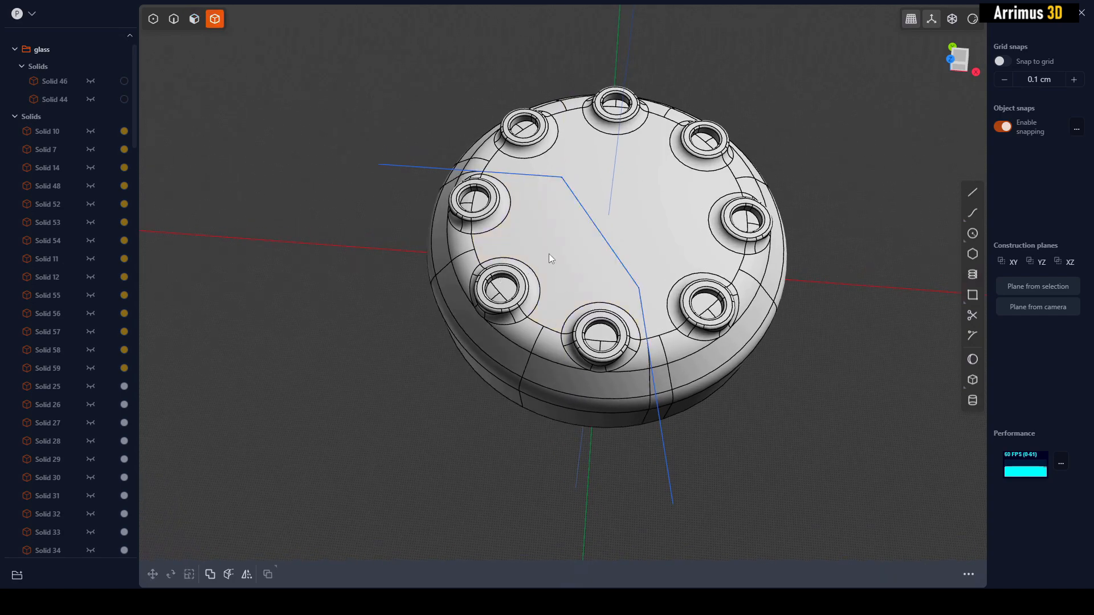
{"action": "key", "text": "g"}
{"action": "key", "text": "Escape"}
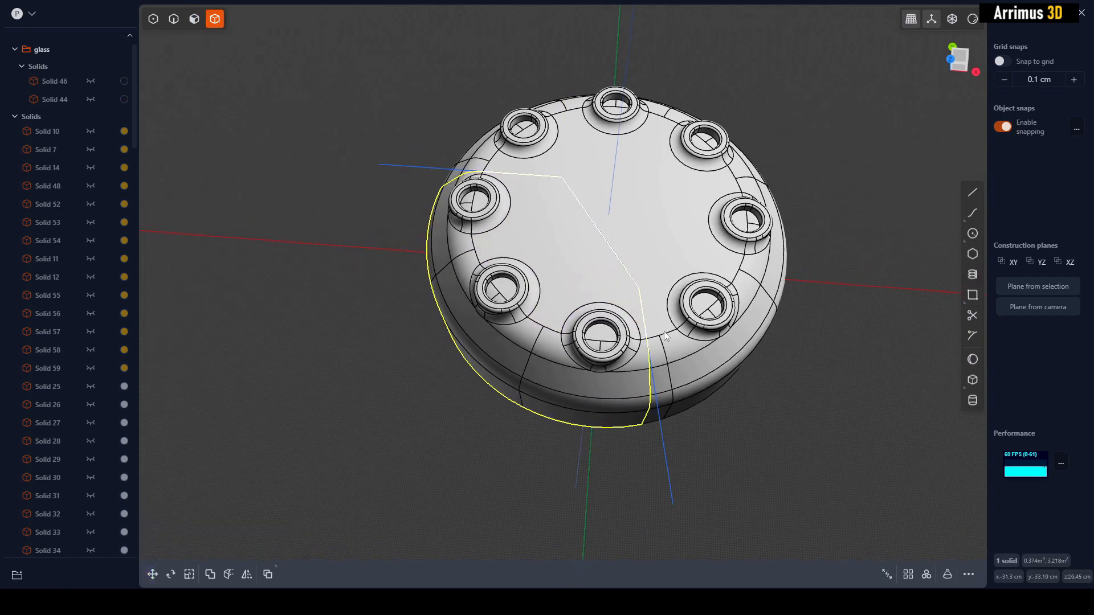
Step: Undo the cut and the polyline to restore the undivided disc
{"action": "key", "text": "ctrl+z"}
{"action": "key", "text": "ctrl+z"}
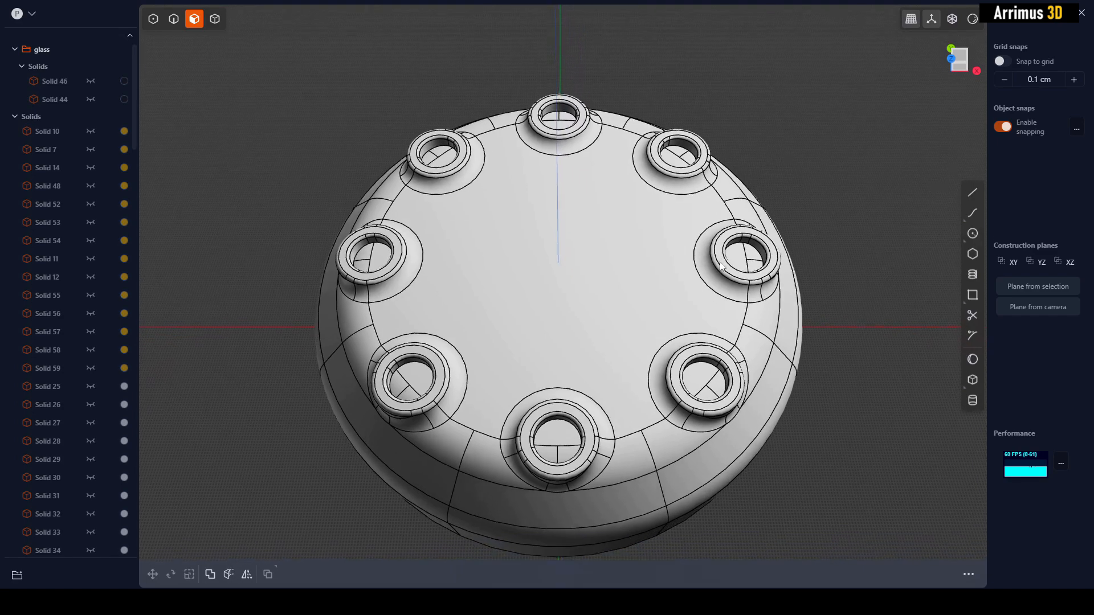
Step: Cut a cylindrical recess at the centre of the disc's top face, about 38 cm in radius and 6.7 cm deep
{"action": "left_click", "coordinate": [973, 401]}
{"action": "left_click", "coordinate": [563, 261]}
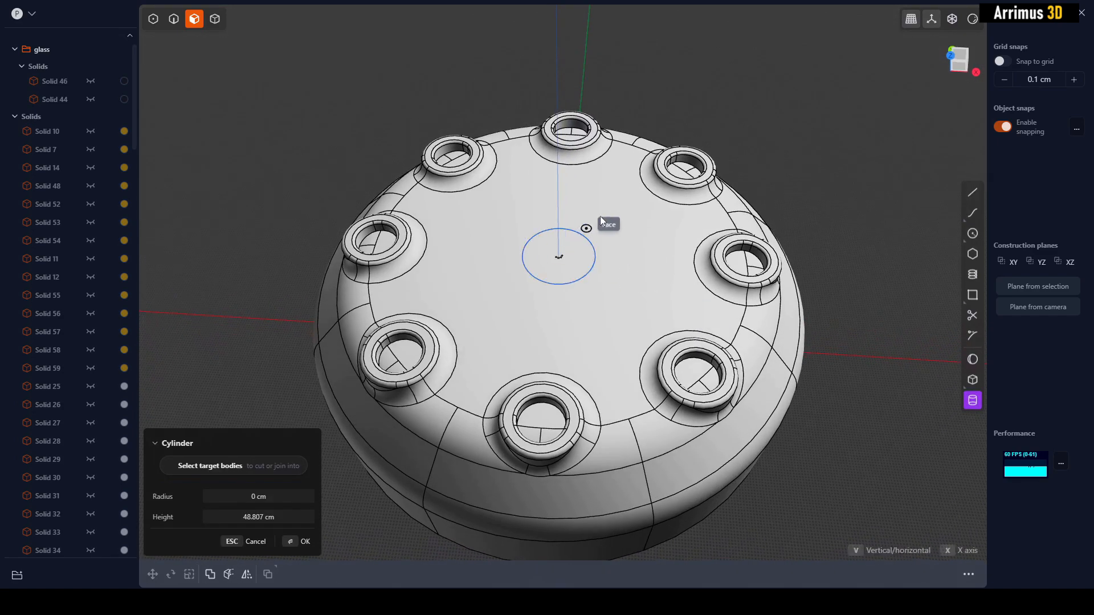
{"action": "left_click", "coordinate": [622, 186]}
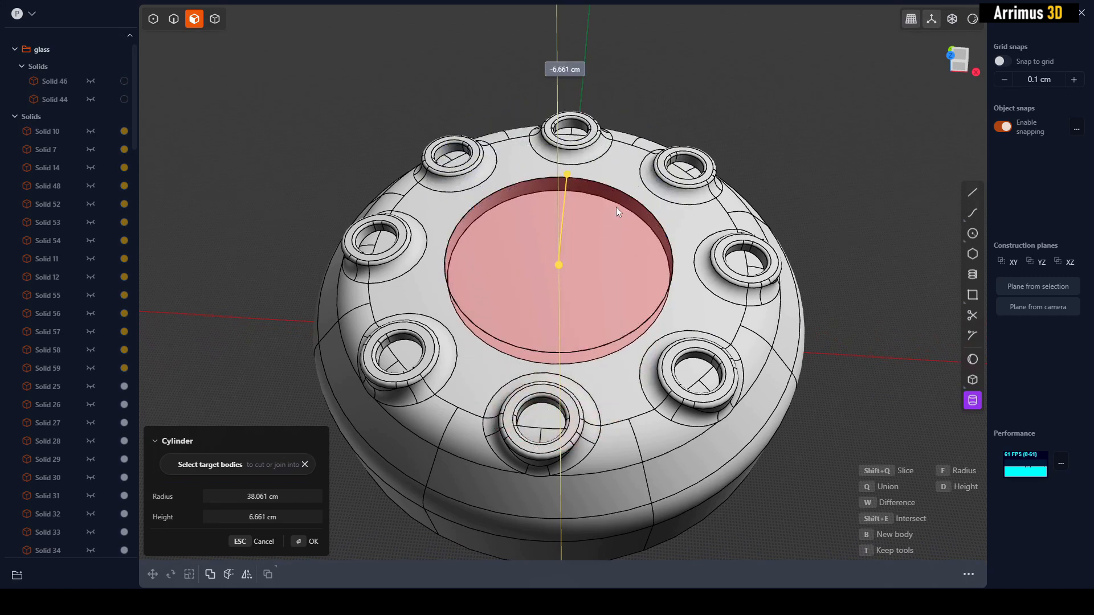
{"action": "key", "text": "Return"}
Step: Chamfer the bottom edge of the central recess by about 11.4 cm
{"action": "scroll", "coordinate": [883, 186], "scroll_direction": "up", "scroll_amount": 5}
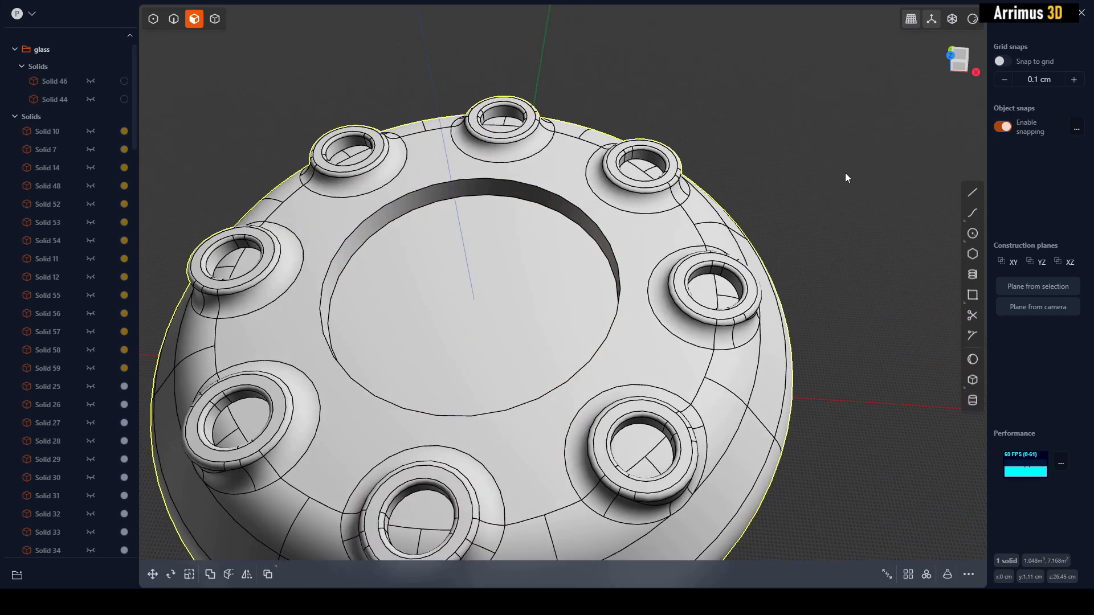
{"action": "left_click", "coordinate": [627, 224]}
{"action": "key", "text": "b"}
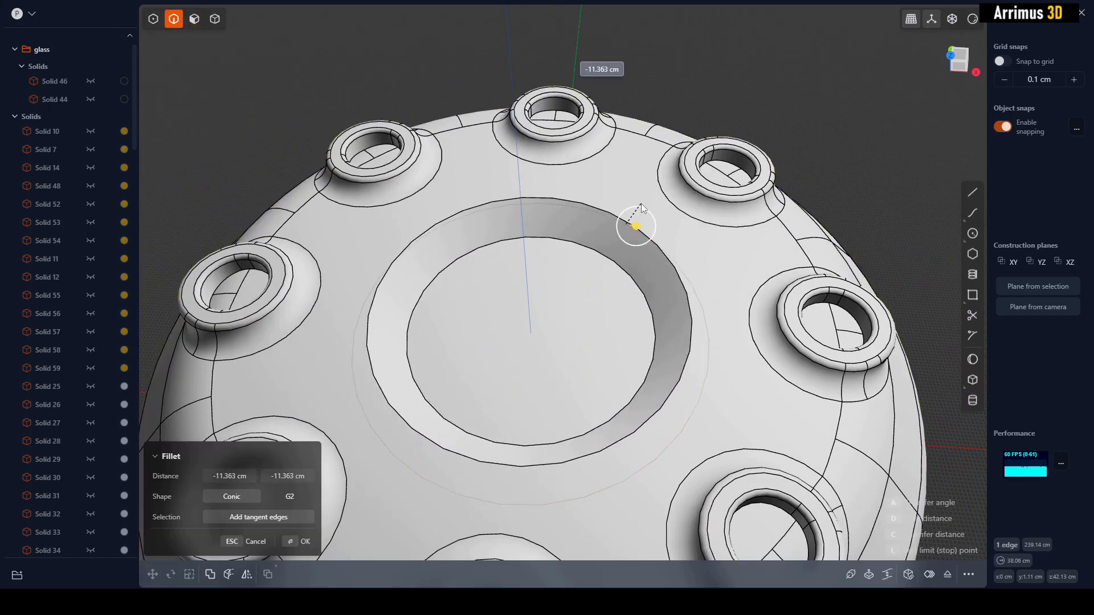
{"action": "left_click", "coordinate": [638, 203]}
{"action": "key", "text": "Return"}
Step: Rotate the recess's sloped side face about the X axis so that it cuts into one of the rim bosses
{"action": "middle_click_drag", "start_coordinate": [682, 220], "coordinate": [712, 239]}
{"action": "key", "text": "3"}
{"action": "left_click", "coordinate": [600, 231]}
{"action": "middle_click_drag", "start_coordinate": [600, 230], "coordinate": [668, 244]}
{"action": "key", "text": "r"}
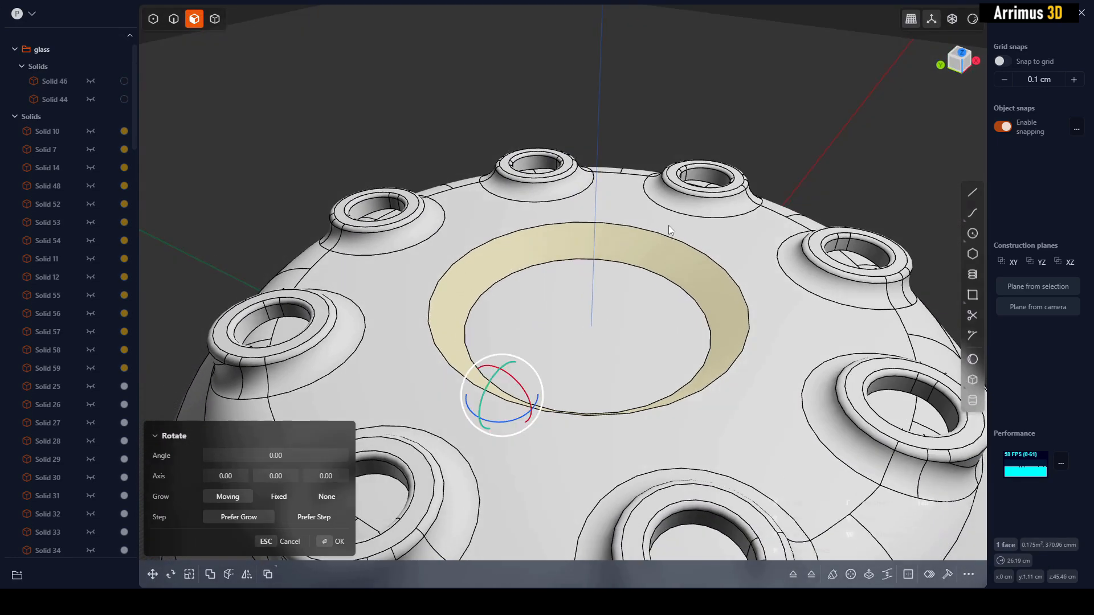
{"action": "key", "text": "x"}
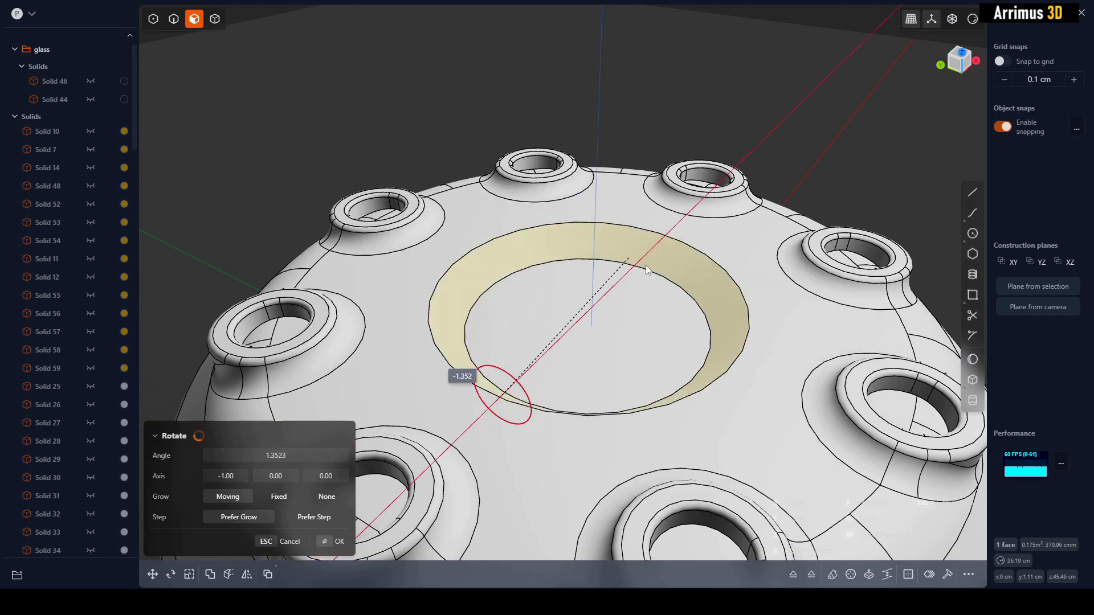
{"action": "left_click", "coordinate": [570, 249]}
Step: Fillet the edge around the floor of the central recess
{"action": "middle_click_drag", "start_coordinate": [648, 214], "coordinate": [605, 271]}
{"action": "right_click", "coordinate": [546, 173]}
{"action": "middle_click_drag", "start_coordinate": [545, 173], "coordinate": [530, 157]}
{"action": "key", "text": "2"}
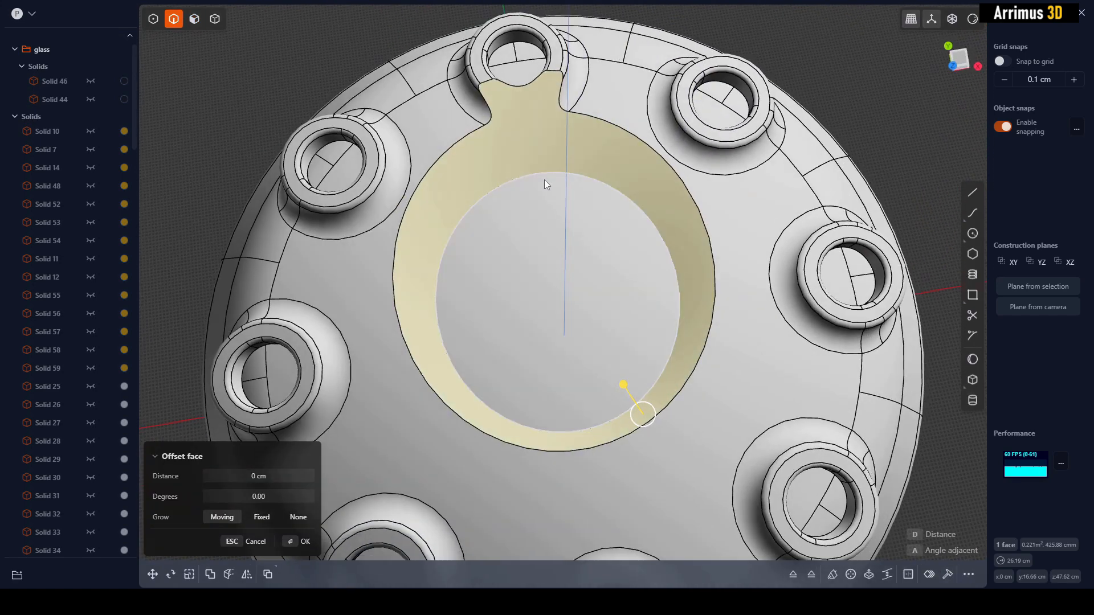
{"action": "left_click", "coordinate": [546, 173]}
{"action": "key", "text": "b"}
{"action": "left_click", "coordinate": [547, 153]}
{"action": "right_click", "coordinate": [647, 156]}
Step: Fillet the upper rim edge of the central recess by about 2 cm
{"action": "left_click", "coordinate": [600, 118]}
{"action": "key", "text": "b"}
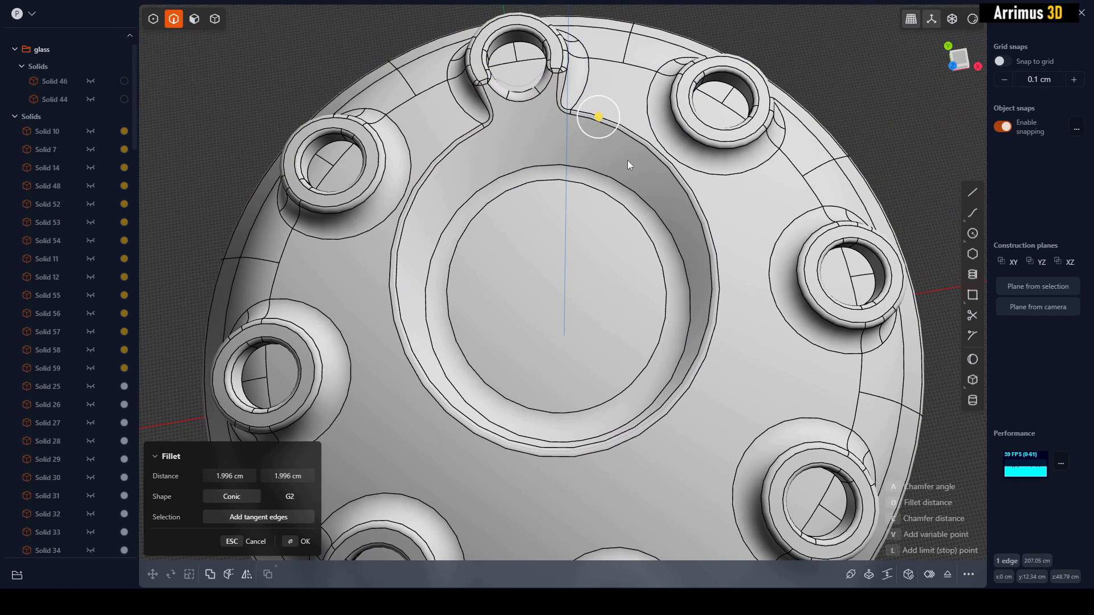
{"action": "left_click", "coordinate": [603, 135]}
{"action": "right_click", "coordinate": [606, 138]}
Step: Cut a spherical pocket of about 12.6 cm radius into the top face at the central recess's rim
{"action": "middle_click_drag", "start_coordinate": [699, 278], "coordinate": [696, 306]}
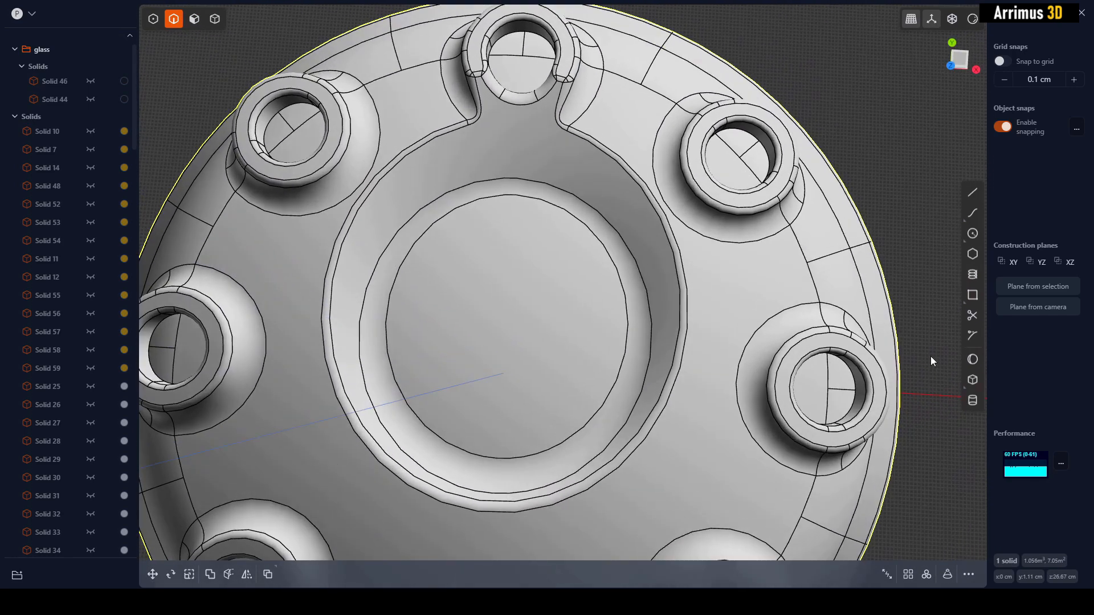
{"action": "left_click", "coordinate": [972, 359]}
{"action": "left_click", "coordinate": [689, 269]}
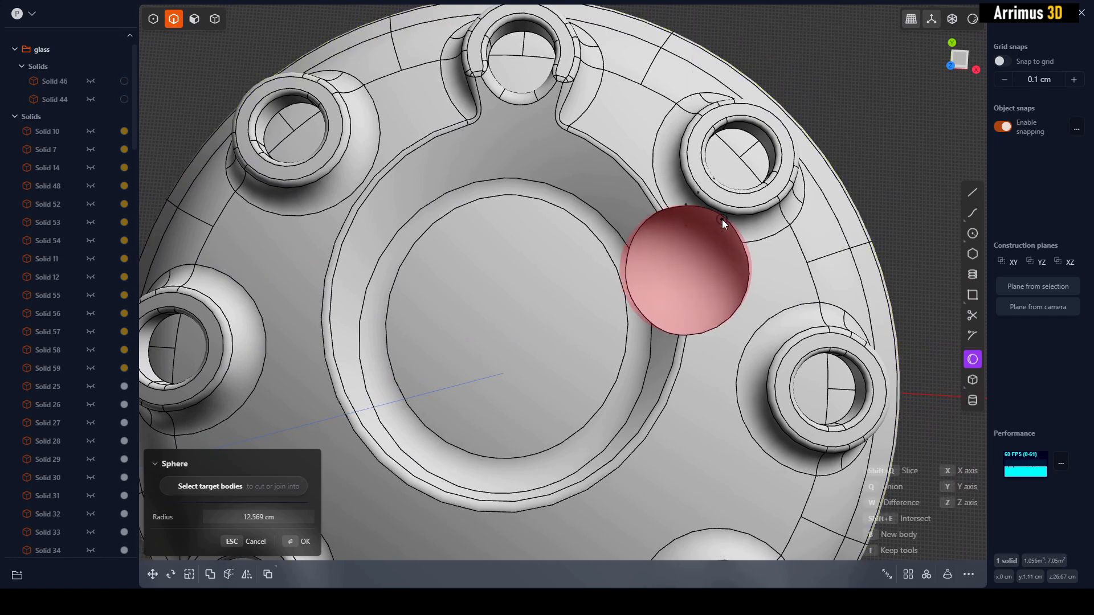
{"action": "left_click", "coordinate": [722, 220]}
Step: Fillet the edge of the spherical pocket by about 1.4 cm
{"action": "middle_click_drag", "start_coordinate": [805, 269], "coordinate": [716, 331]}
{"action": "left_click", "coordinate": [716, 324]}
{"action": "key", "text": "b"}
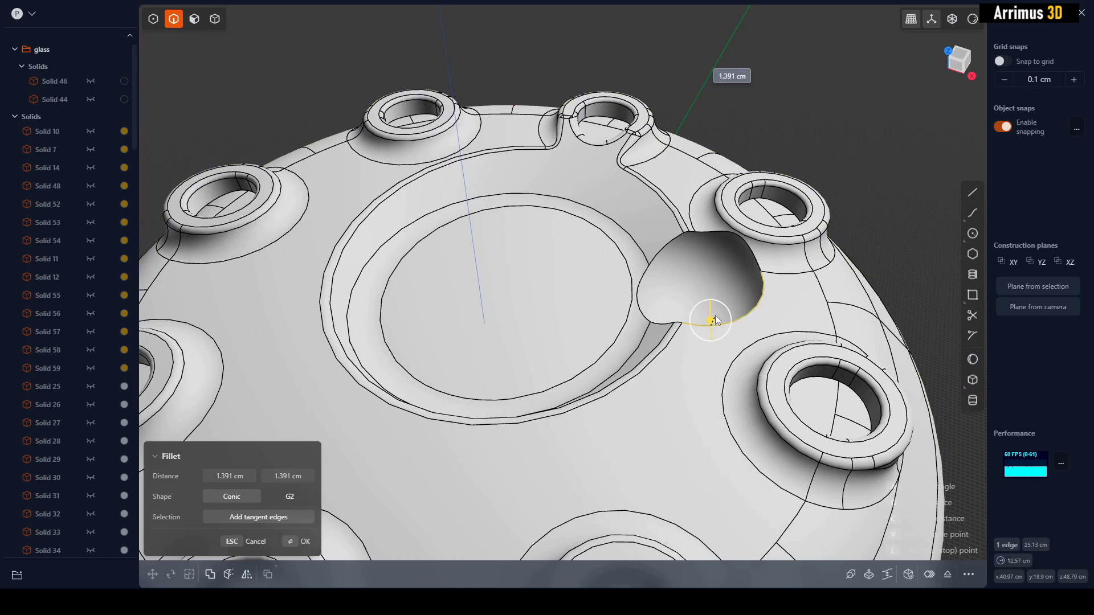
{"action": "left_click", "coordinate": [715, 313]}
{"action": "right_click", "coordinate": [715, 313]}
Step: Mirror the whole solid across its centre along positive X, slicing at the mirror plane and merging the halves
{"action": "middle_click_drag", "start_coordinate": [714, 281], "coordinate": [745, 307]}
{"action": "scroll", "coordinate": [745, 306], "scroll_direction": "down", "scroll_amount": 3}
{"action": "key", "text": "4"}
{"action": "left_click", "coordinate": [894, 203]}
{"action": "left_click", "coordinate": [727, 265]}
{"action": "scroll", "coordinate": [727, 265], "scroll_direction": "down", "scroll_amount": 2}
{"action": "middle_click_drag", "start_coordinate": [727, 264], "coordinate": [721, 223], "text": "shift"}
{"action": "left_click", "coordinate": [854, 204]}
{"action": "left_click", "coordinate": [761, 238]}
{"action": "scroll", "coordinate": [762, 238], "scroll_direction": "down", "scroll_amount": 2}
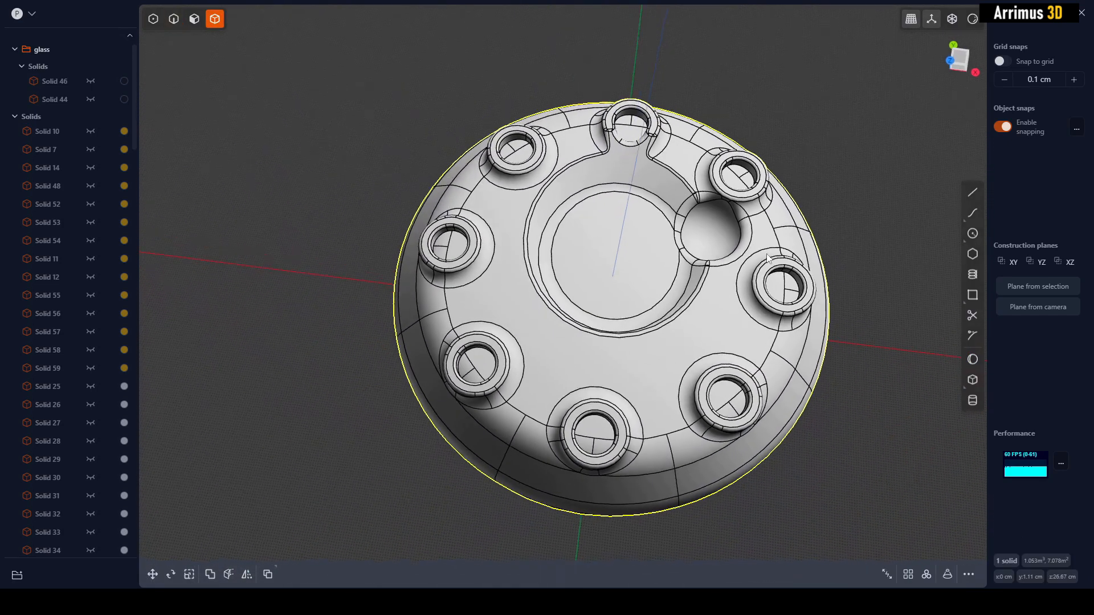
{"action": "middle_click_drag", "start_coordinate": [735, 276], "coordinate": [743, 267]}
{"action": "key", "text": "alt+x"}
{"action": "key", "text": "x"}
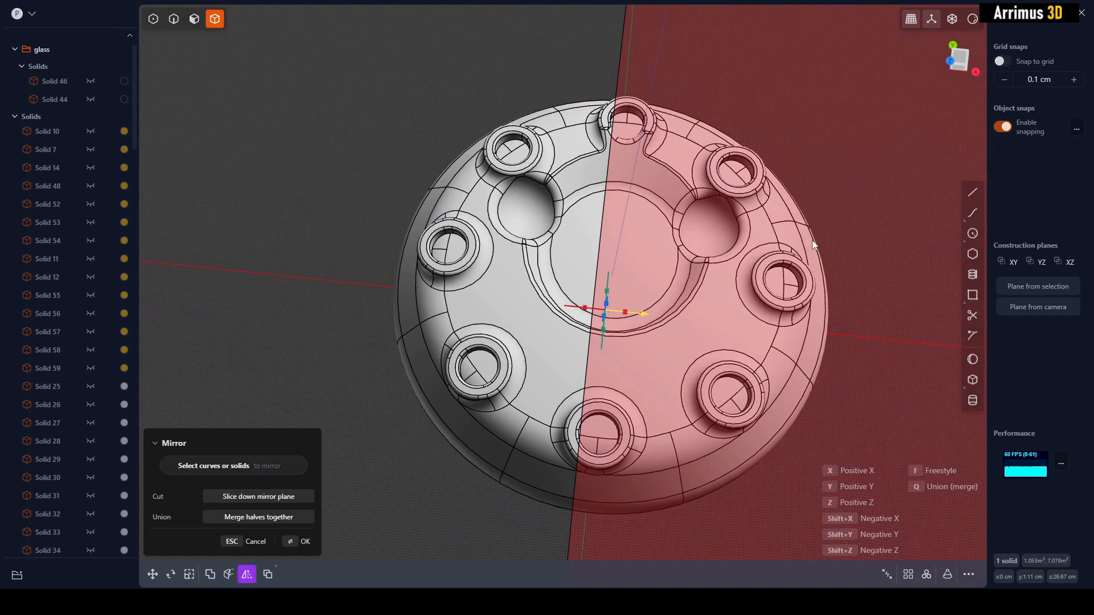
{"action": "key", "text": "Return"}
Step: Mirror the solid across its centre along positive Y, with the halves sliced and merged by union
{"action": "left_click", "coordinate": [849, 237]}
{"action": "middle_click_drag", "start_coordinate": [849, 237], "coordinate": [684, 257]}
{"action": "left_click", "coordinate": [666, 259]}
{"action": "key", "text": "alt+x"}
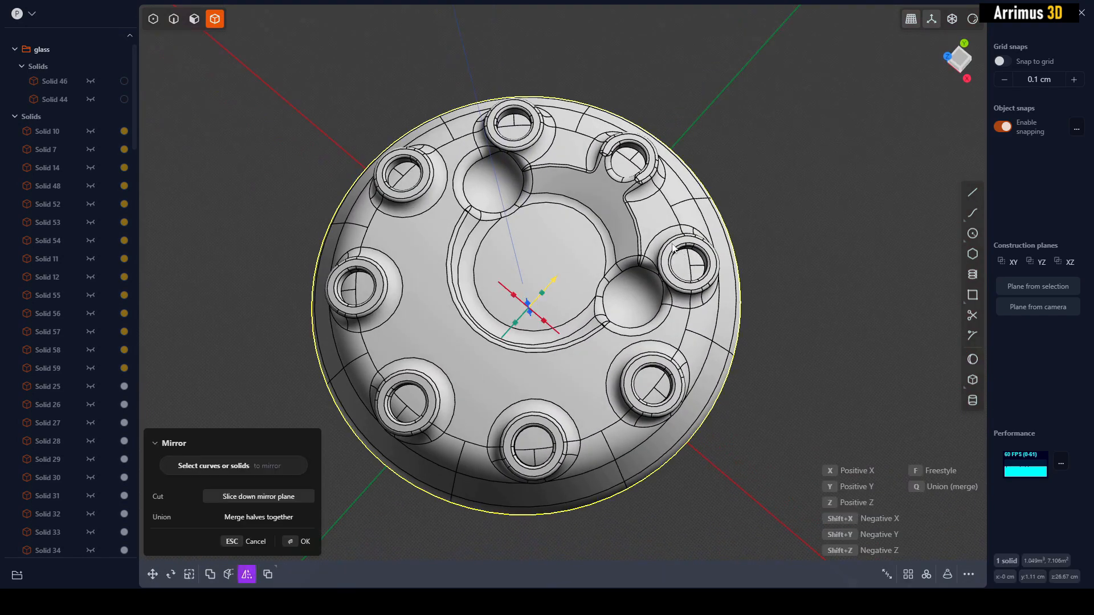
{"action": "key", "text": "y"}
{"action": "key", "text": "q"}
{"action": "key", "text": "Return"}
Step: Turn off the edge line display and inspect the finished solid in plain shading from above
{"action": "left_click", "coordinate": [832, 292]}
{"action": "middle_click_drag", "start_coordinate": [832, 292], "coordinate": [727, 284]}
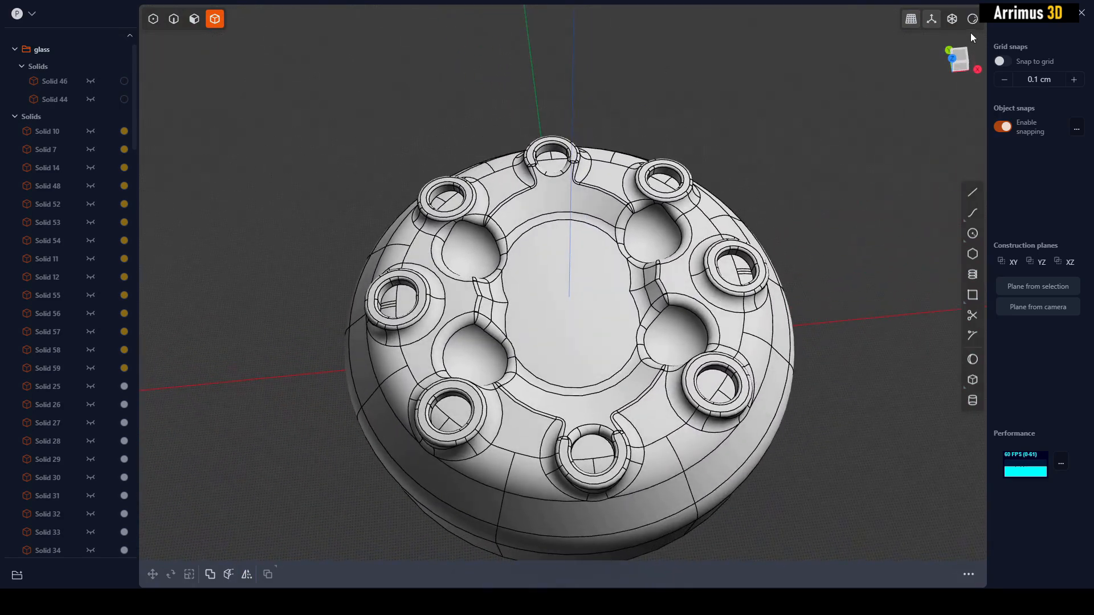
{"action": "left_click", "coordinate": [973, 23]}
{"action": "left_click", "coordinate": [916, 145]}
{"action": "middle_click_drag", "start_coordinate": [854, 284], "coordinate": [696, 330]}
{"action": "scroll", "coordinate": [696, 329], "scroll_direction": "up", "scroll_amount": 2}
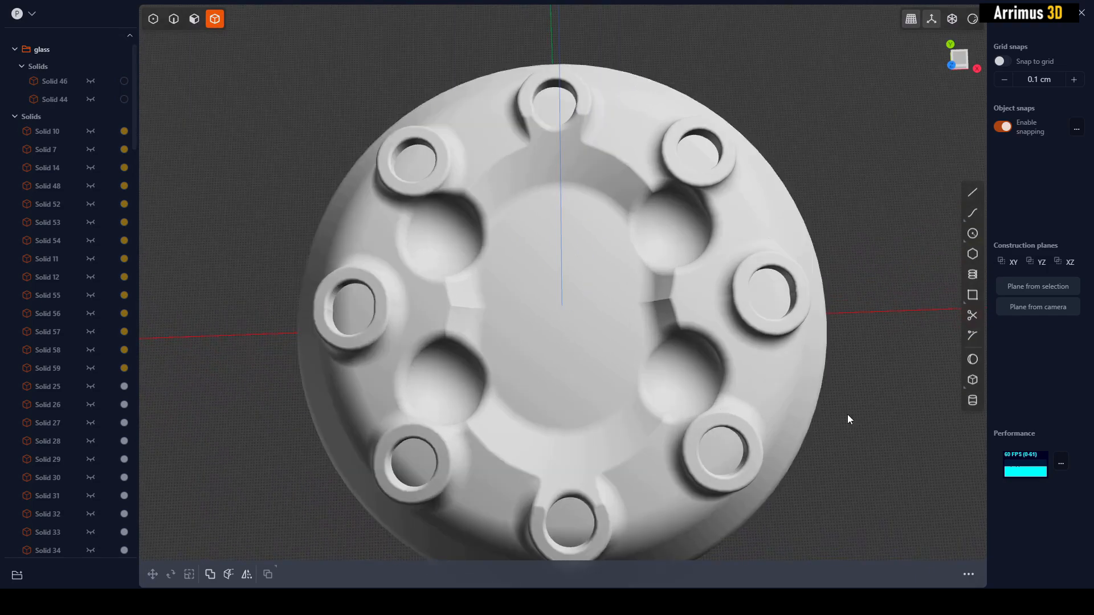
{"action": "middle_click_drag", "start_coordinate": [840, 400], "coordinate": [854, 387]}
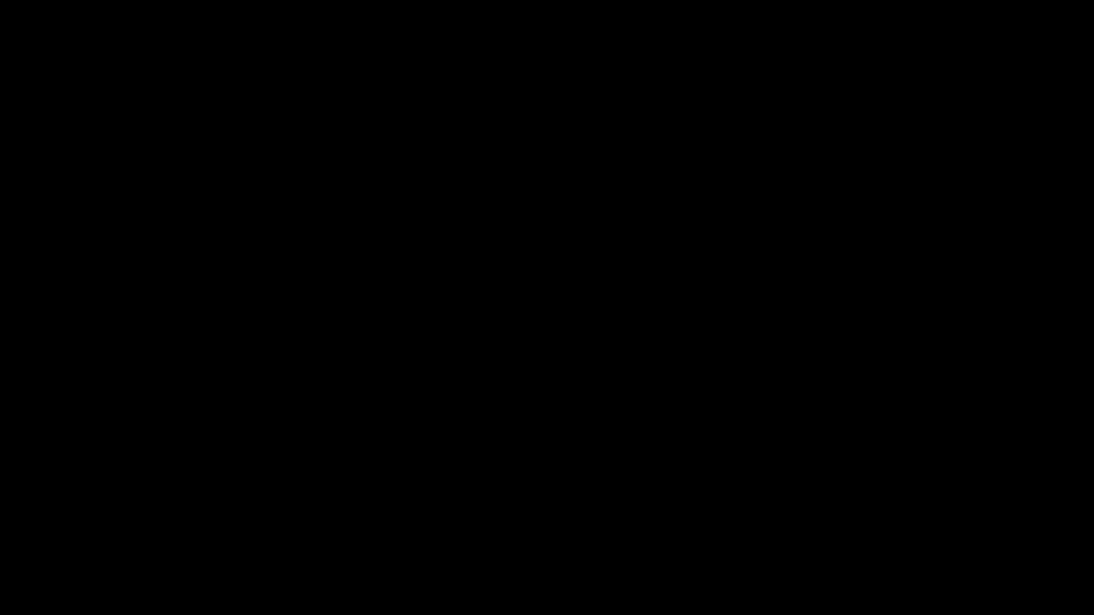